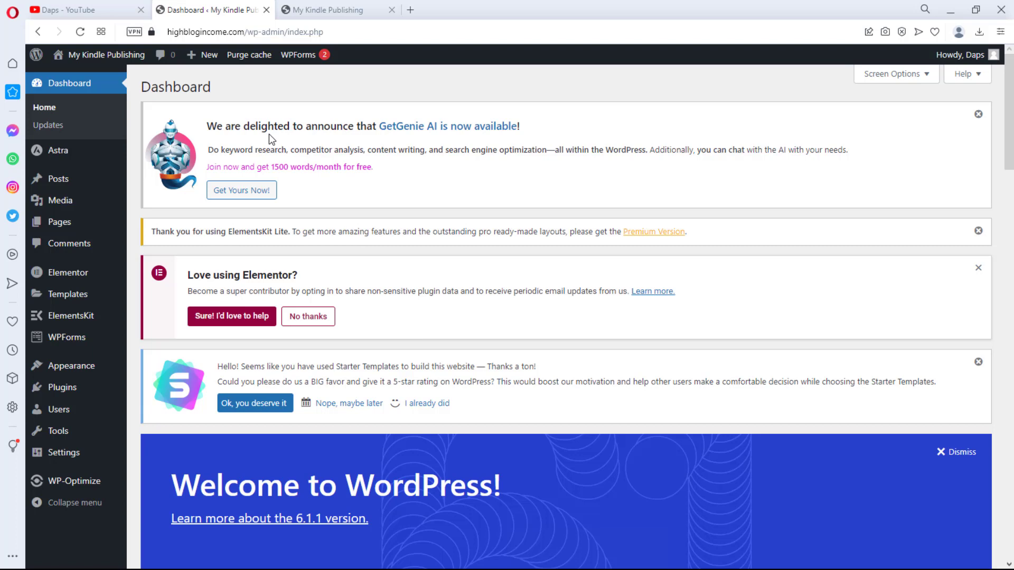
Open the WP-Optimize Database page and review its list of available optimizations.
{"action": "mouse_move", "coordinate": [71, 490]}
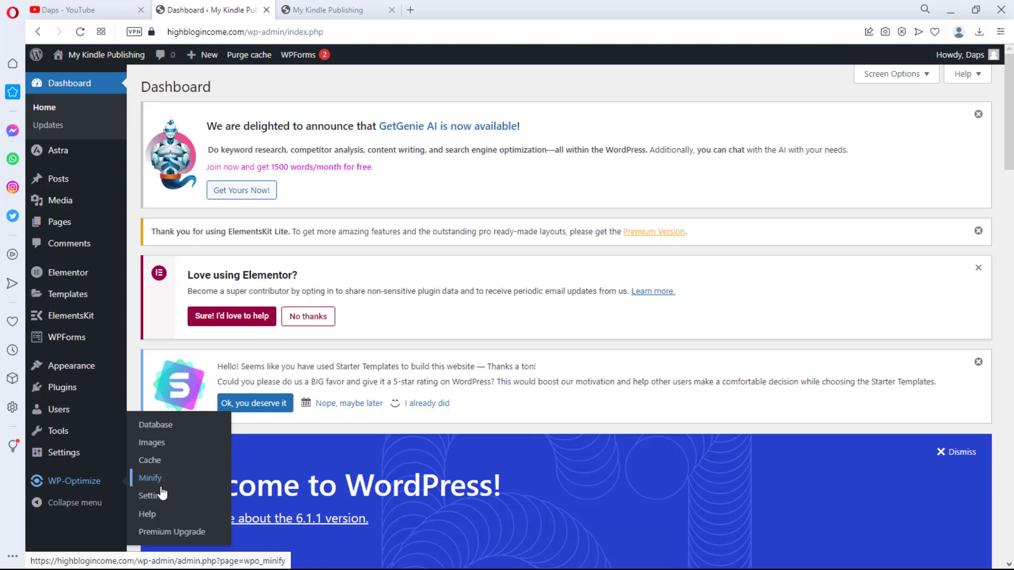
{"action": "left_click", "coordinate": [159, 427]}
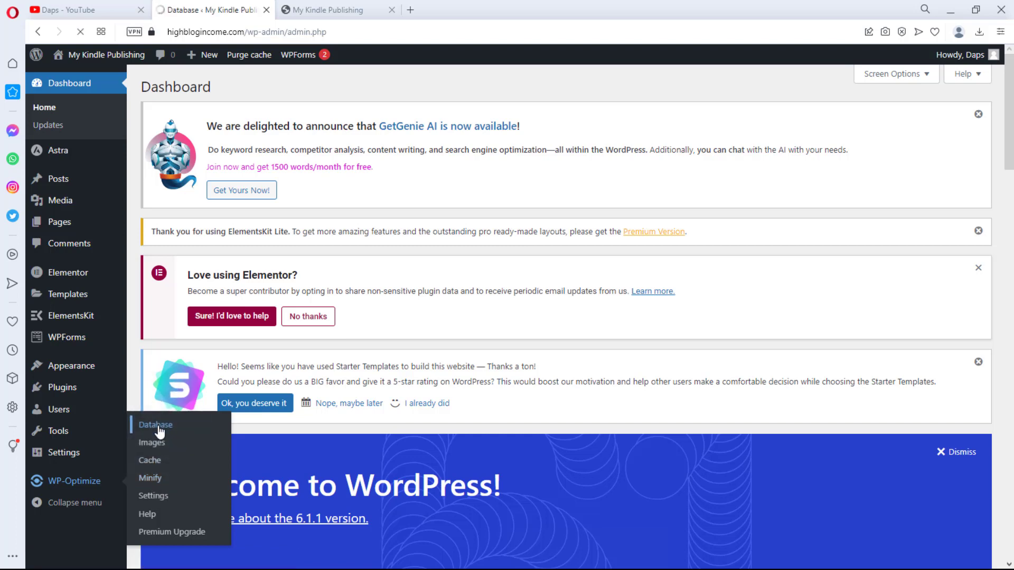
{"action": "scroll", "coordinate": [436, 357], "scroll_direction": "down", "scroll_amount": 3}
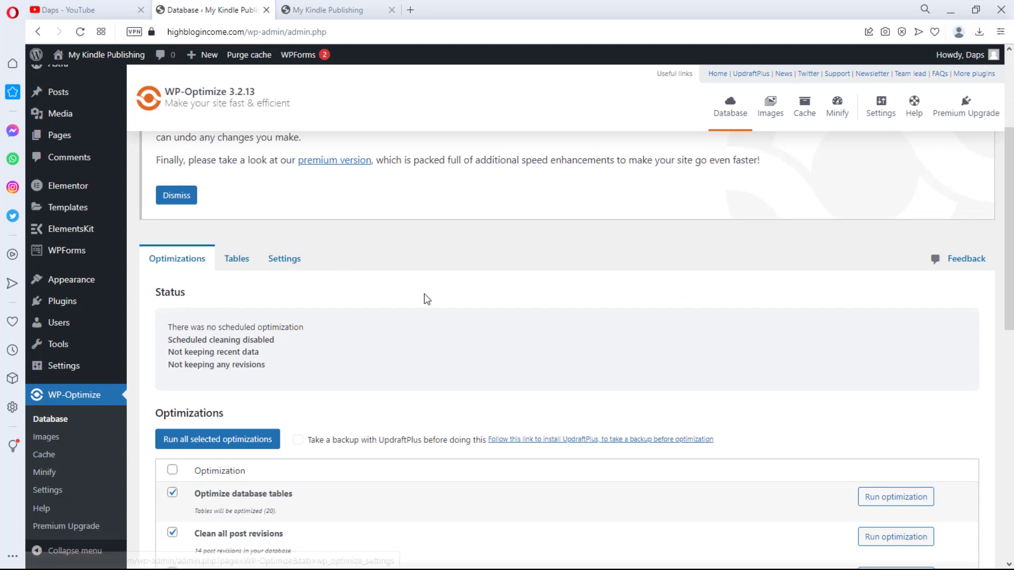
{"action": "scroll", "coordinate": [713, 299], "scroll_direction": "down", "scroll_amount": 4}
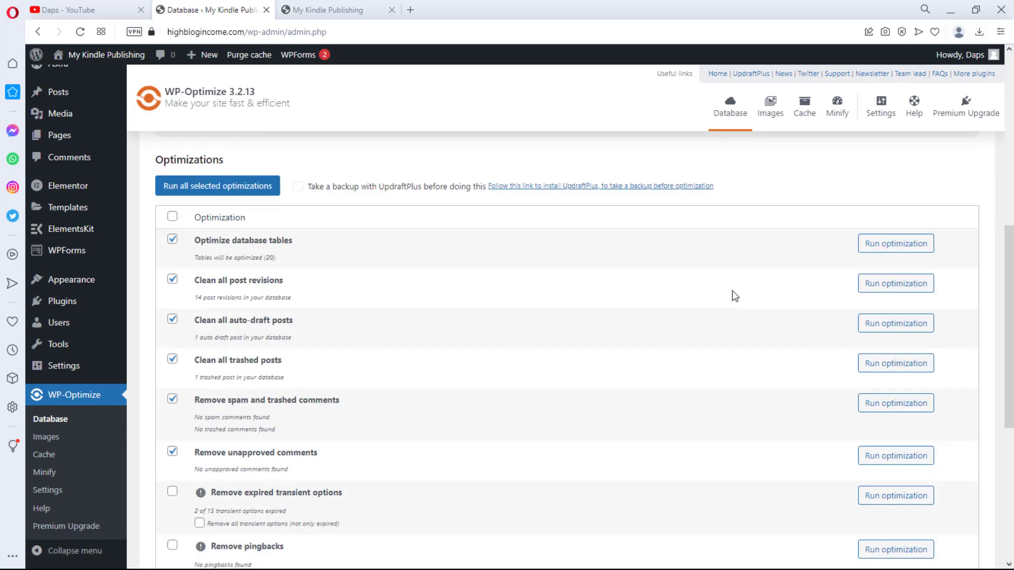
{"action": "scroll", "coordinate": [628, 306], "scroll_direction": "down", "scroll_amount": 5}
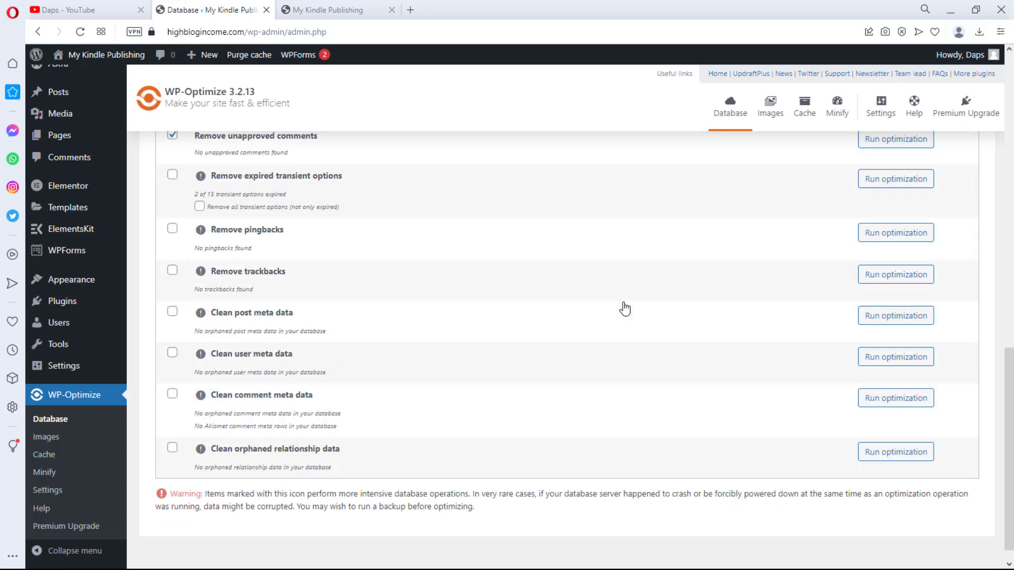
{"action": "scroll", "coordinate": [624, 308], "scroll_direction": "up", "scroll_amount": 6}
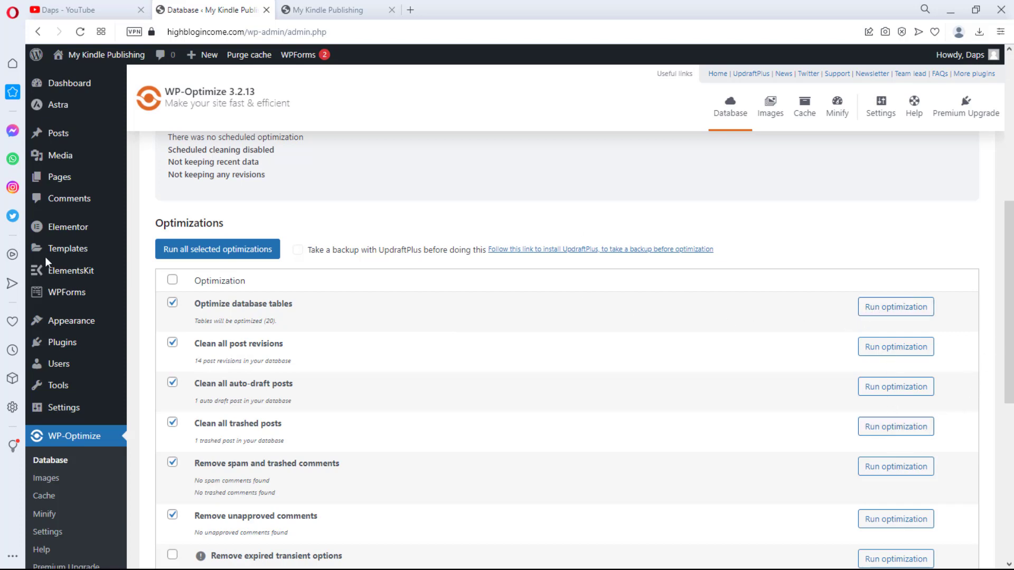
Select every optimization in the Optimizations list at once.
{"action": "left_click", "coordinate": [170, 282]}
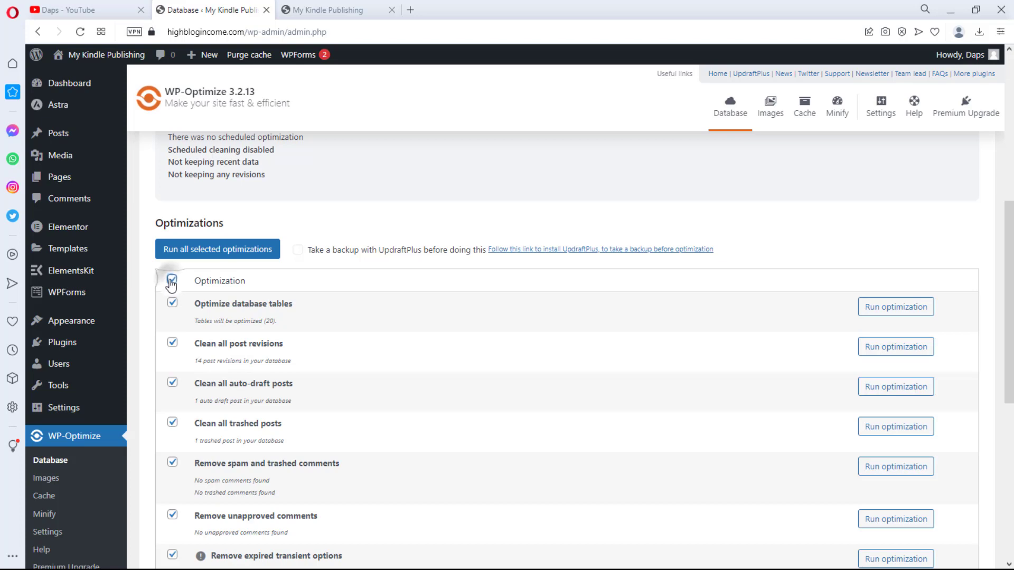
{"action": "left_click", "coordinate": [171, 282]}
{"action": "left_click", "coordinate": [170, 282]}
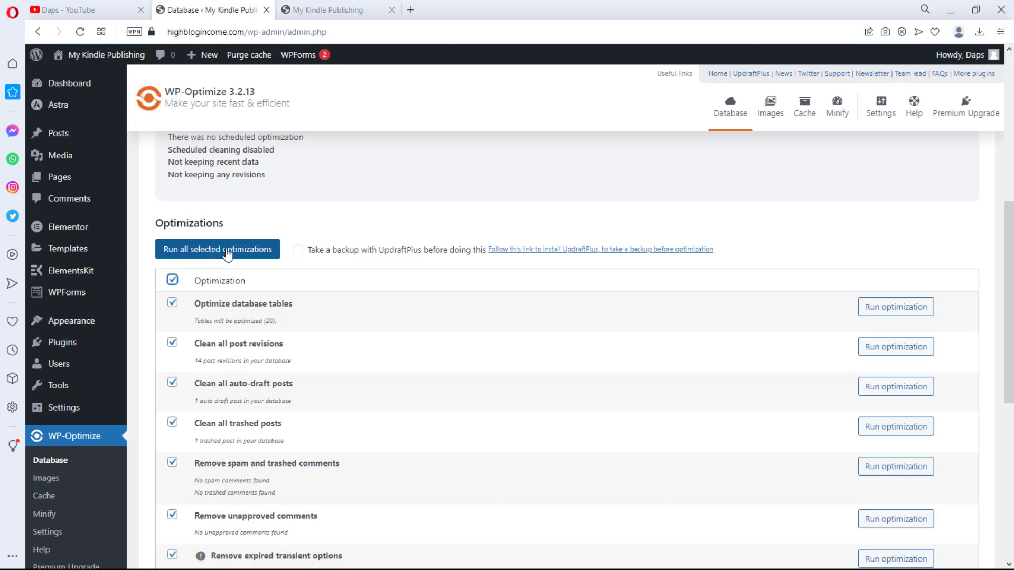
Exclude "Remove unapproved comments" from the selected optimizations and leave "Remove all transient options (not only expired)" unselected.
{"action": "scroll", "coordinate": [328, 284], "scroll_direction": "down", "scroll_amount": 1}
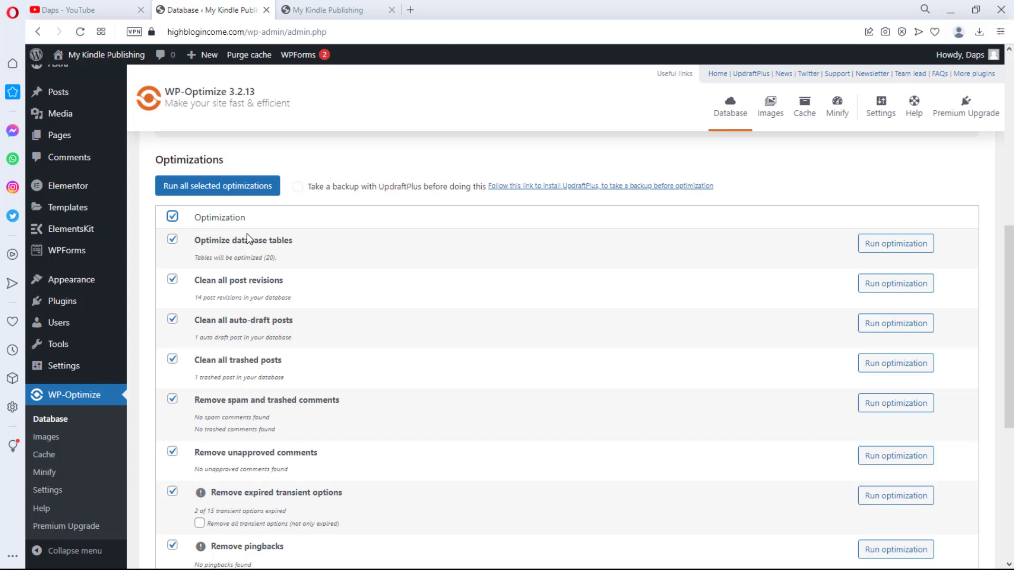
{"action": "scroll", "coordinate": [246, 234], "scroll_direction": "down", "scroll_amount": 1}
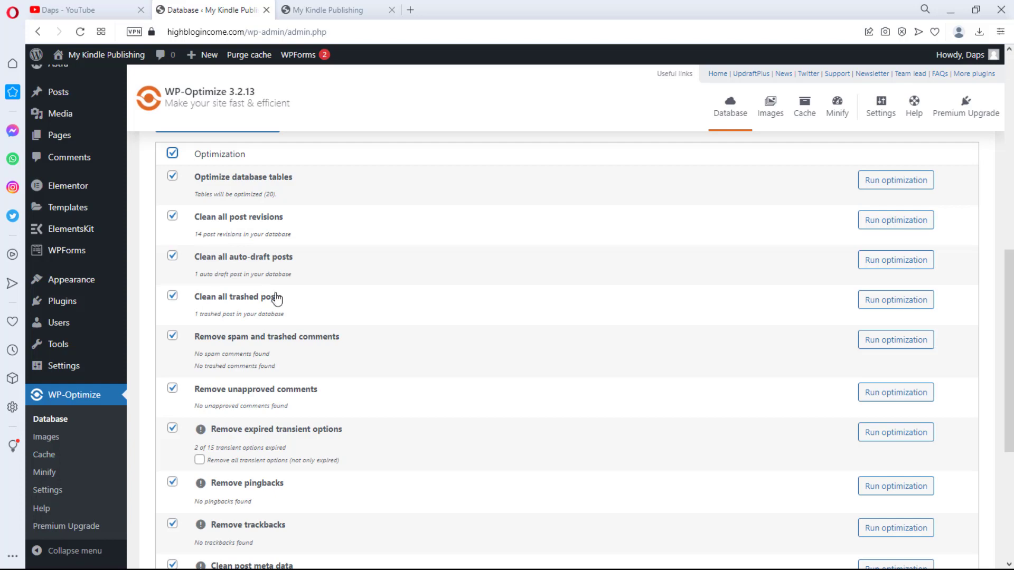
{"action": "scroll", "coordinate": [305, 298], "scroll_direction": "down", "scroll_amount": 2}
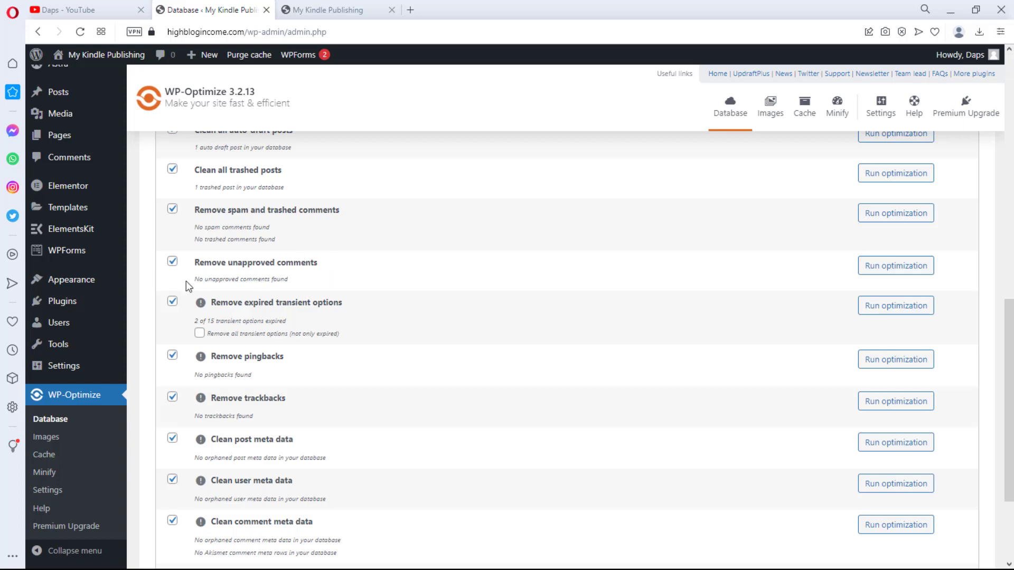
{"action": "left_click", "coordinate": [171, 262]}
{"action": "left_click", "coordinate": [200, 336]}
{"action": "left_click", "coordinate": [200, 333]}
{"action": "left_click", "coordinate": [201, 332]}
{"action": "scroll", "coordinate": [279, 409], "scroll_direction": "down", "scroll_amount": 2}
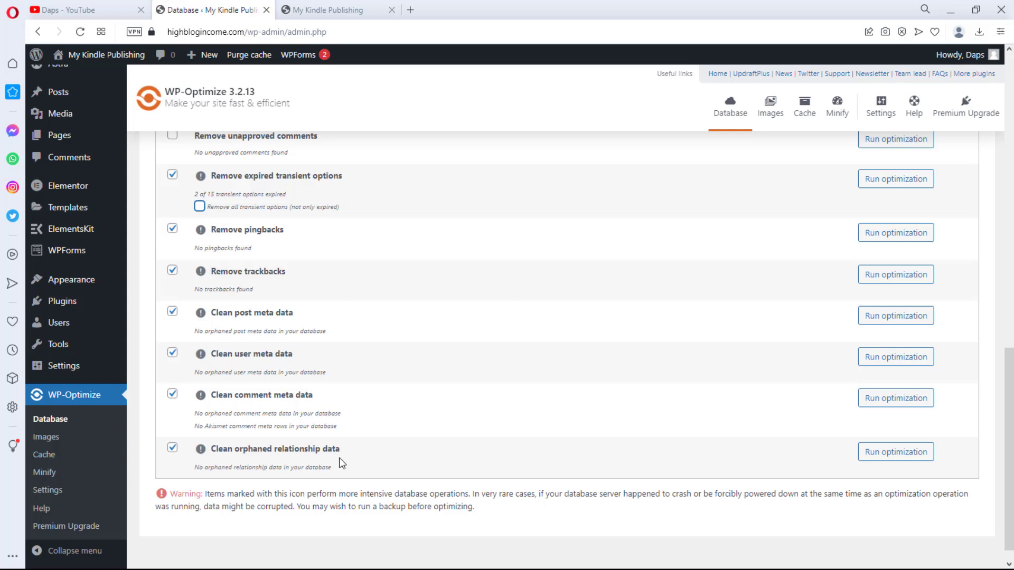
Examine the list of database tables for their records, data size, index size and overhead.
{"action": "scroll", "coordinate": [317, 396], "scroll_direction": "up", "scroll_amount": 10}
{"action": "left_click", "coordinate": [232, 323]}
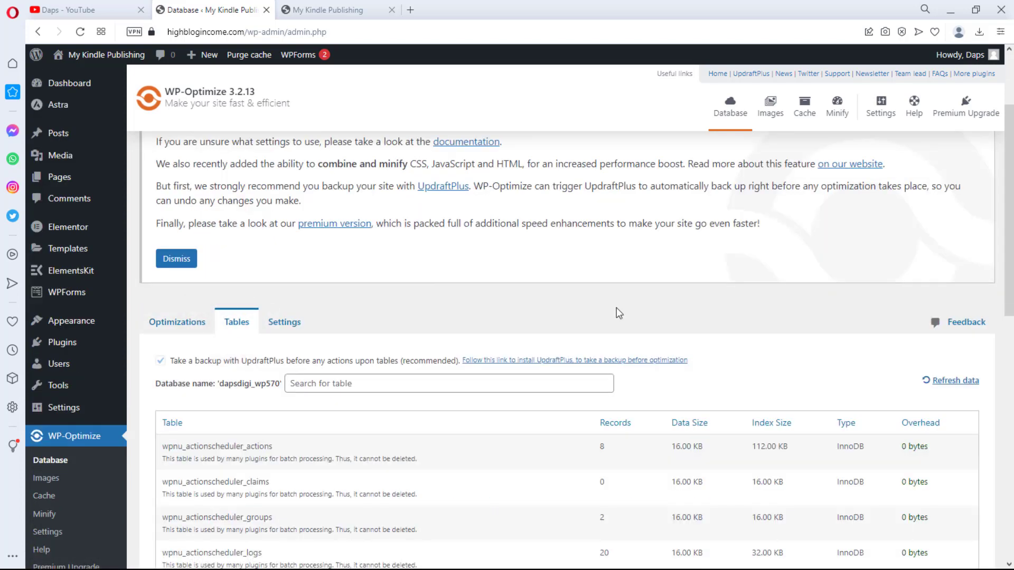
{"action": "scroll", "coordinate": [619, 313], "scroll_direction": "down", "scroll_amount": 2}
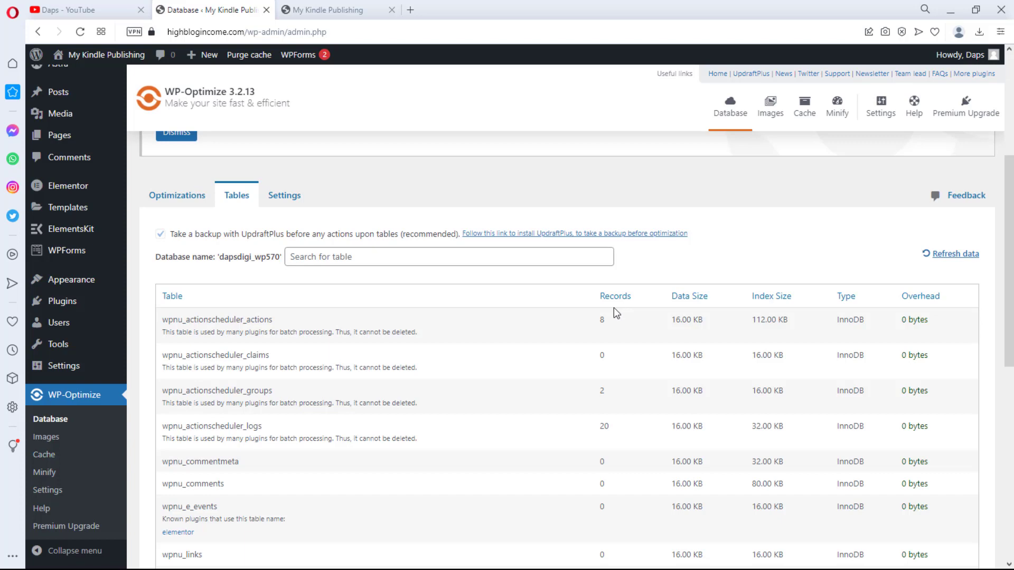
{"action": "scroll", "coordinate": [416, 346], "scroll_direction": "down", "scroll_amount": 3}
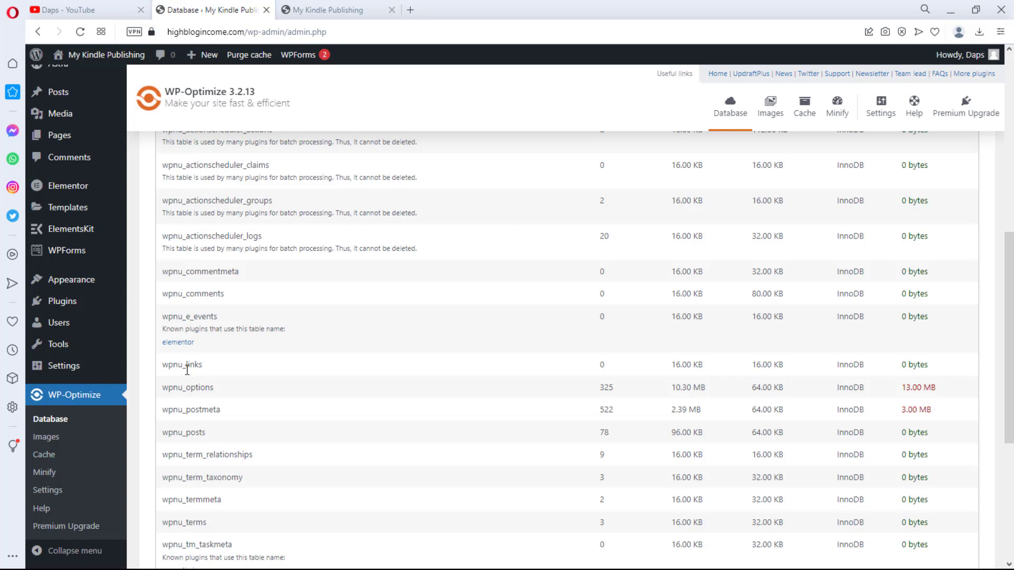
{"action": "scroll", "coordinate": [190, 375], "scroll_direction": "up", "scroll_amount": 3}
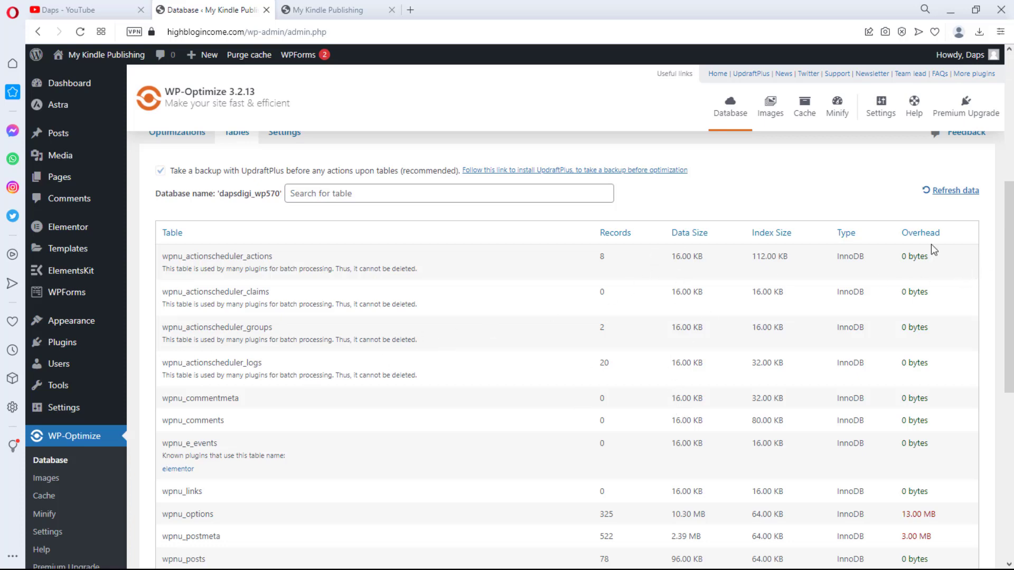
{"action": "scroll", "coordinate": [944, 254], "scroll_direction": "down", "scroll_amount": 3}
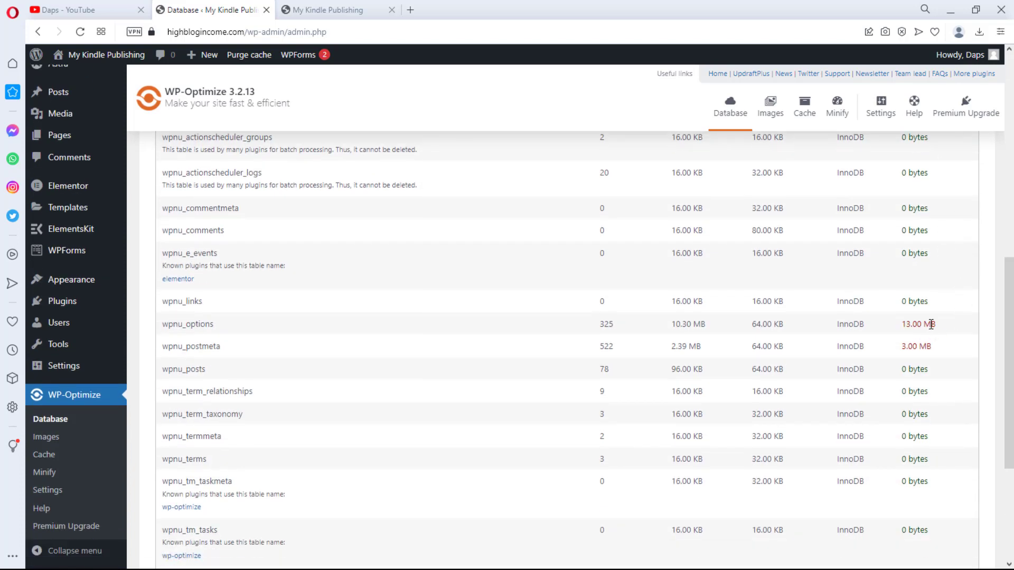
{"action": "scroll", "coordinate": [931, 324], "scroll_direction": "down", "scroll_amount": 4}
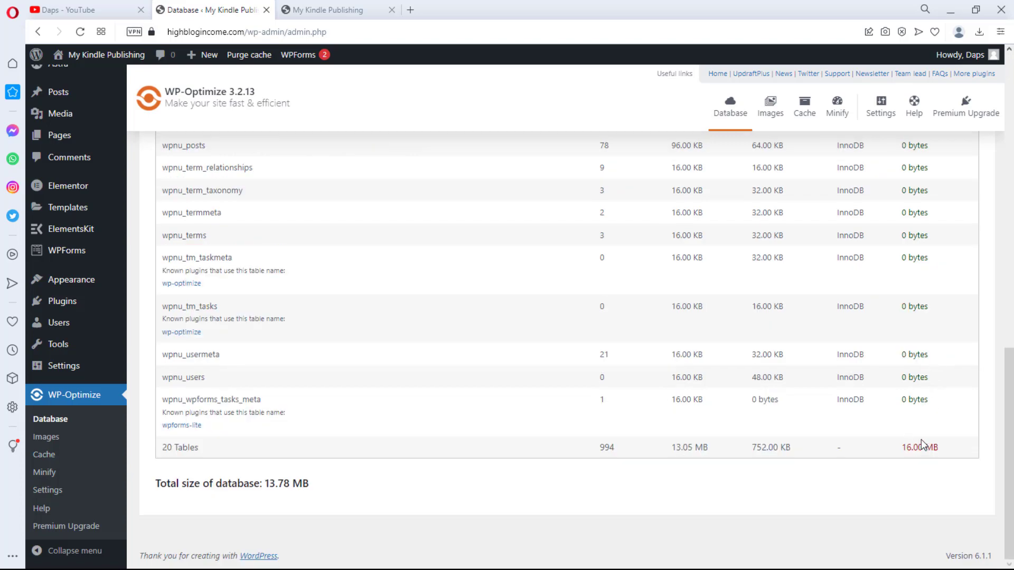
{"action": "scroll", "coordinate": [922, 437], "scroll_direction": "up", "scroll_amount": 10}
{"action": "mouse_move", "coordinate": [919, 413]}
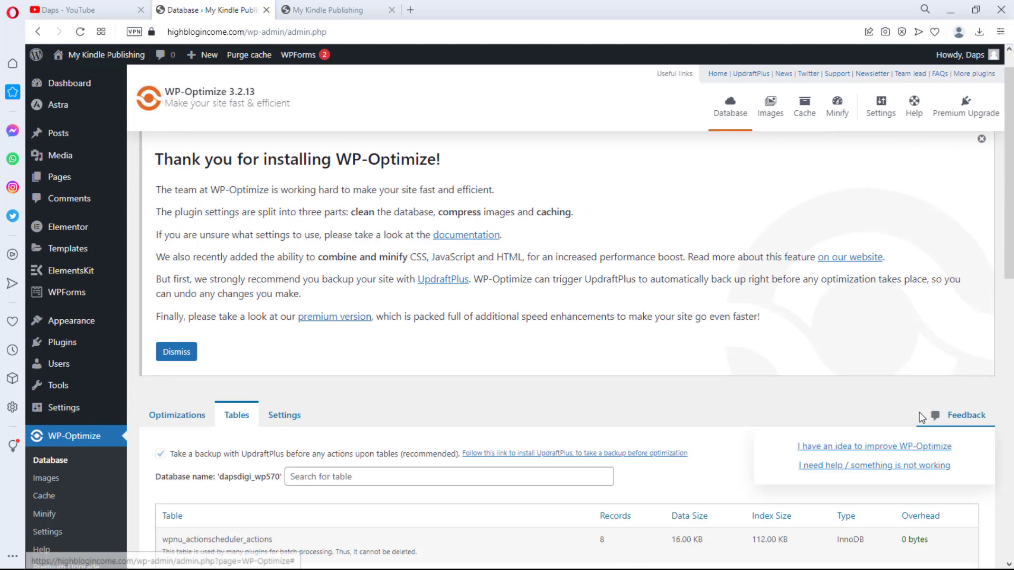
Return to the database optimizations list and run all selected optimizations.
{"action": "left_click", "coordinate": [200, 416]}
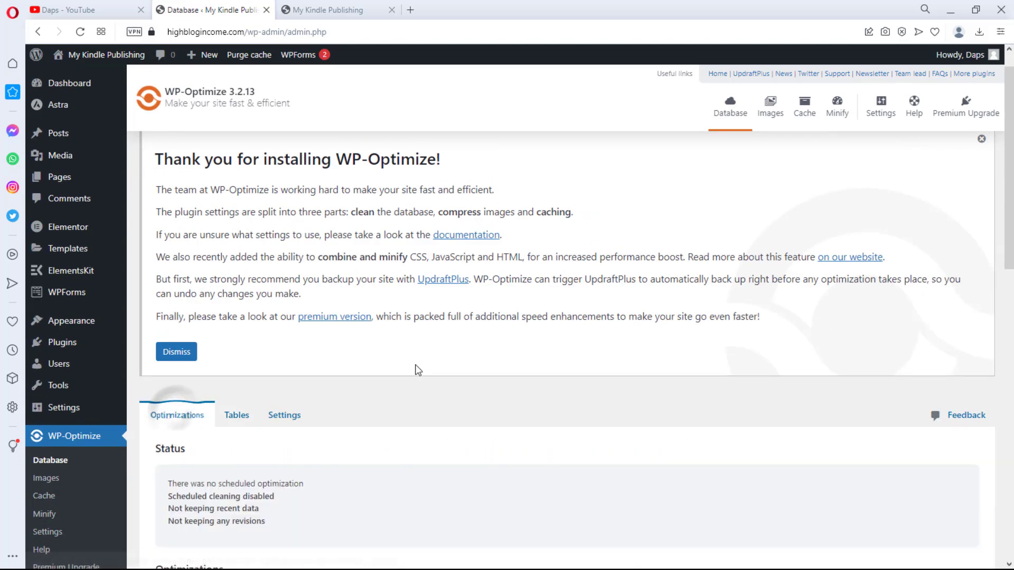
{"action": "scroll", "coordinate": [417, 380], "scroll_direction": "down", "scroll_amount": 5}
{"action": "scroll", "coordinate": [423, 392], "scroll_direction": "down", "scroll_amount": 3}
{"action": "scroll", "coordinate": [424, 390], "scroll_direction": "up", "scroll_amount": 5}
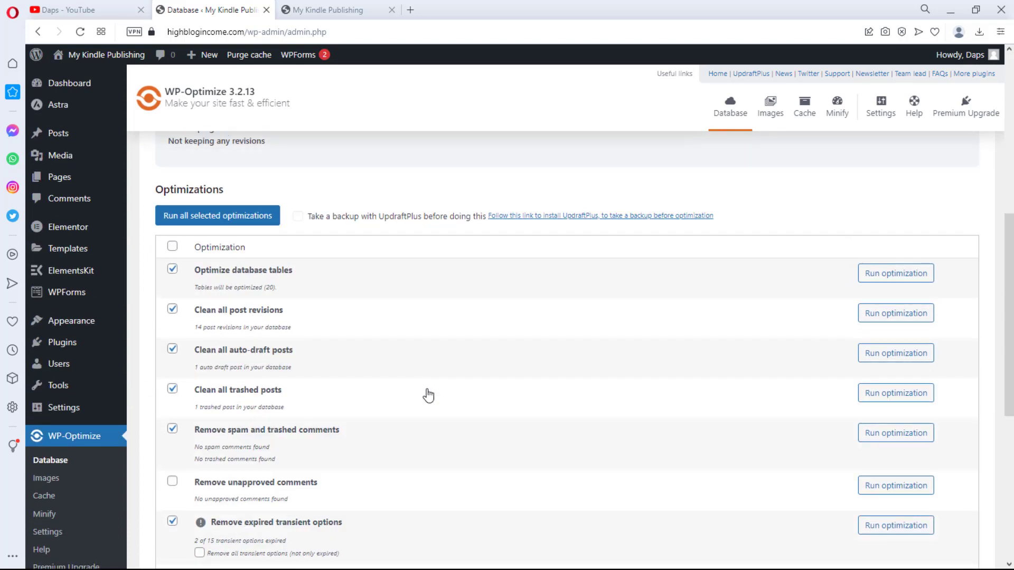
{"action": "left_click", "coordinate": [199, 217]}
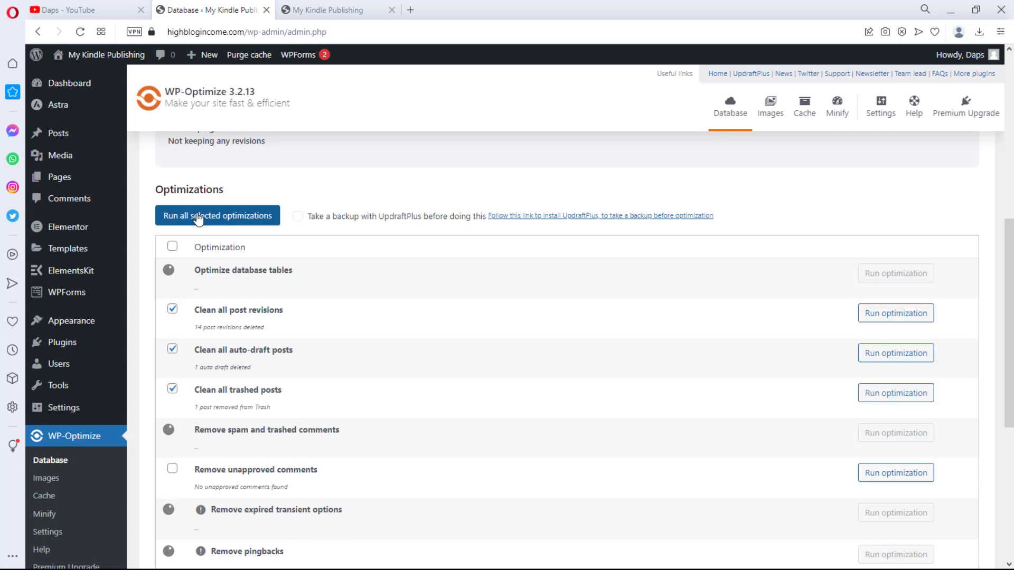
In the database optimization settings, enable keeping data from the last 2 weeks.
{"action": "scroll", "coordinate": [309, 190], "scroll_direction": "up", "scroll_amount": 3}
{"action": "left_click", "coordinate": [294, 165]}
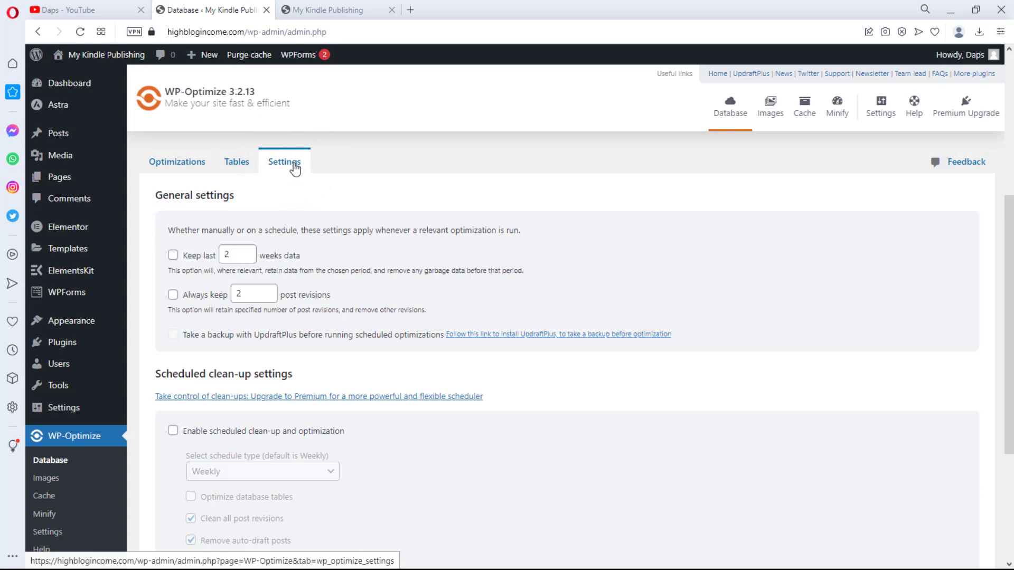
{"action": "scroll", "coordinate": [749, 243], "scroll_direction": "up", "scroll_amount": 1}
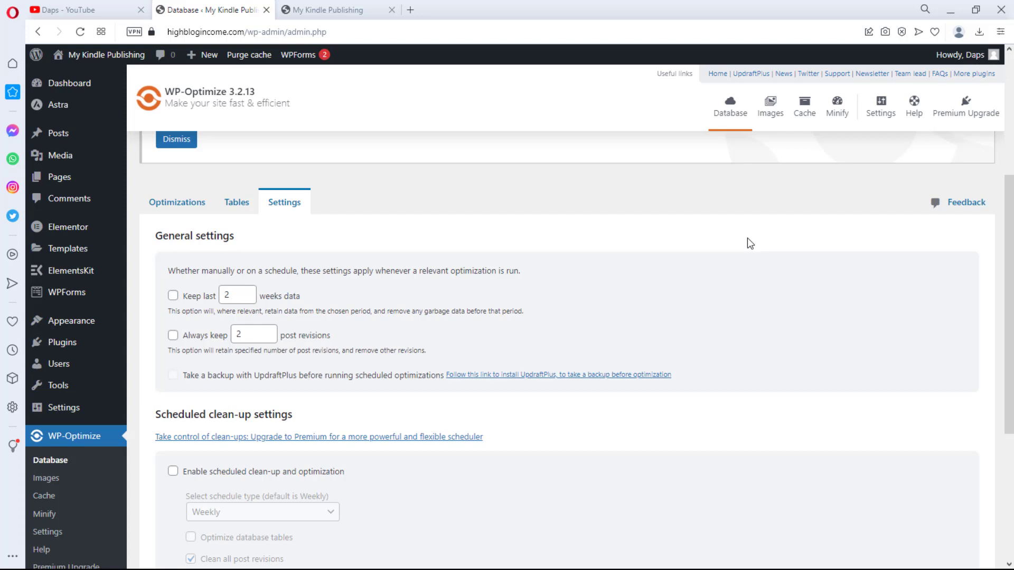
{"action": "left_click", "coordinate": [172, 296]}
{"action": "left_click_drag", "start_coordinate": [171, 314], "coordinate": [538, 307]}
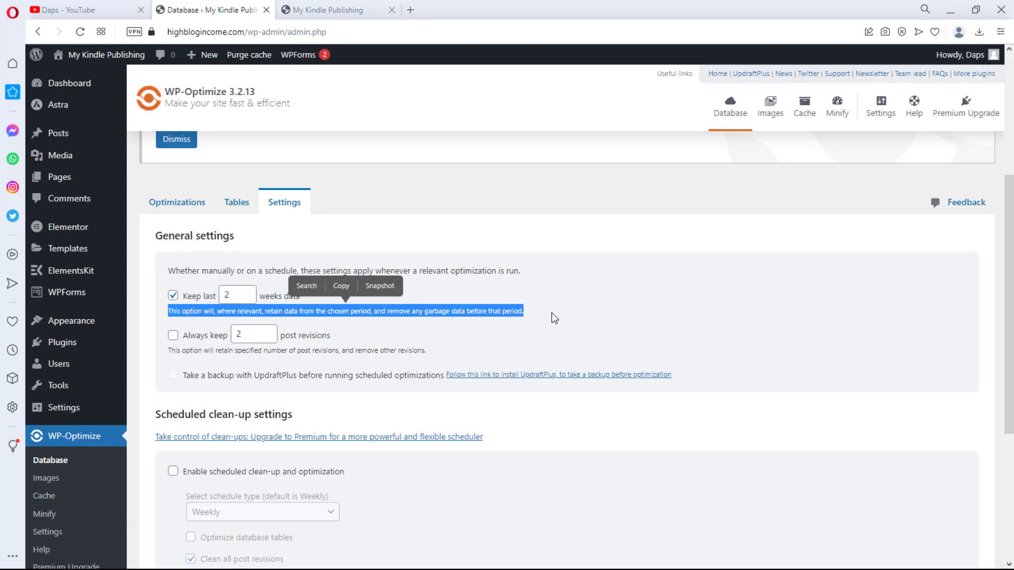
{"action": "left_click", "coordinate": [547, 315]}
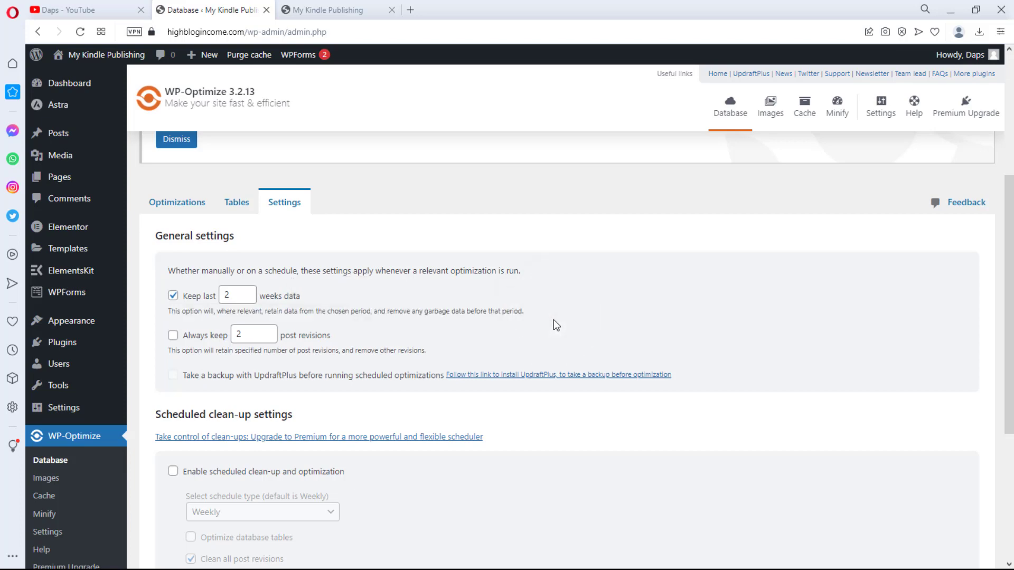
{"action": "left_click", "coordinate": [248, 292]}
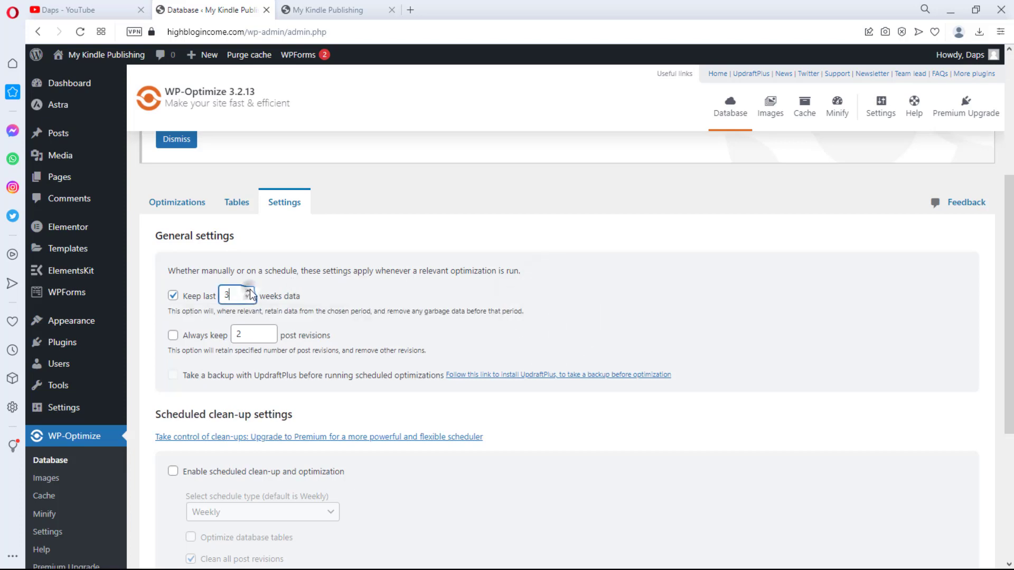
{"action": "left_click", "coordinate": [248, 299]}
{"action": "left_click", "coordinate": [387, 312]}
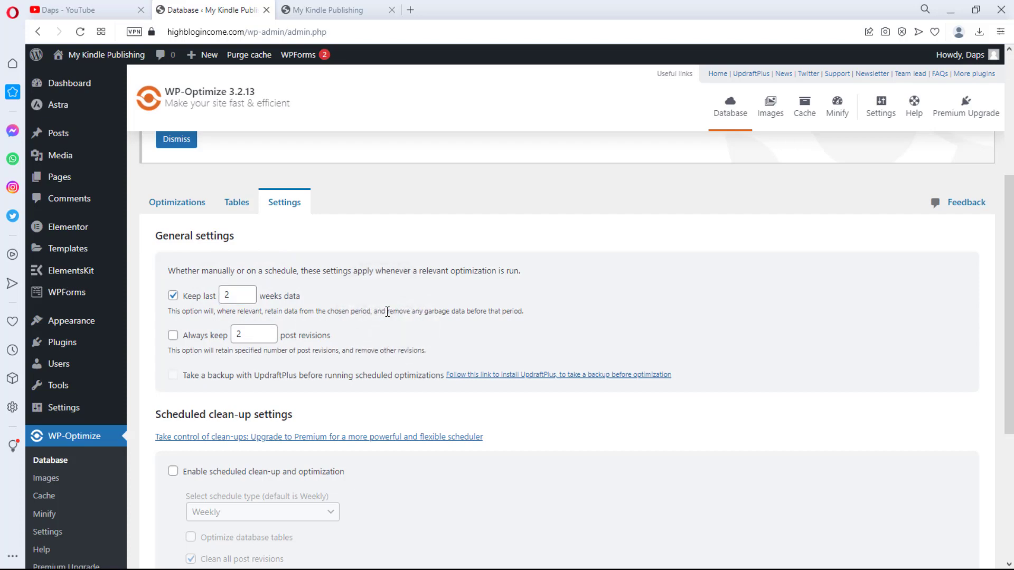
{"action": "scroll", "coordinate": [387, 312], "scroll_direction": "down", "scroll_amount": 1}
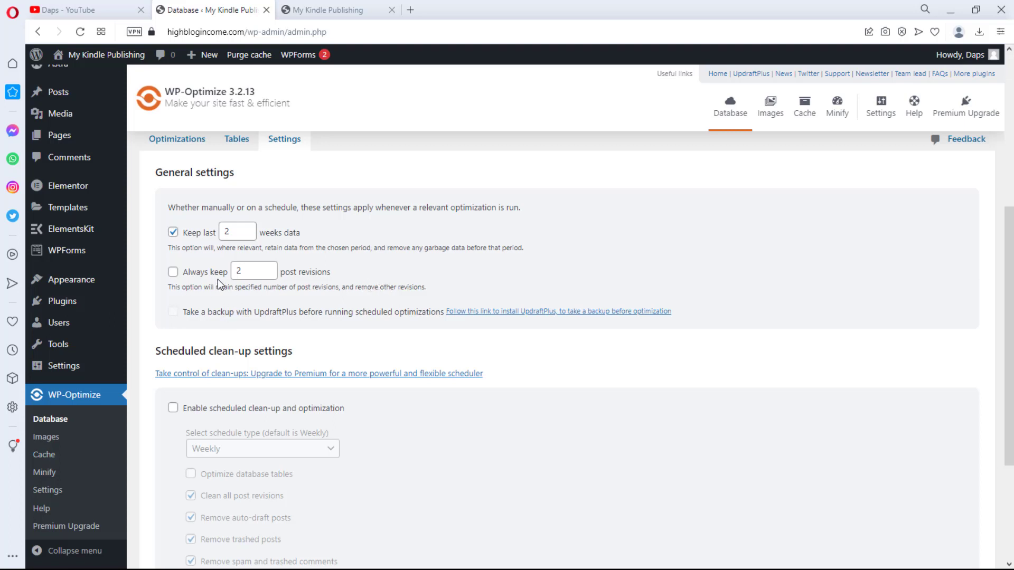
{"action": "left_click", "coordinate": [174, 273]}
{"action": "left_click", "coordinate": [175, 274]}
Enable scheduled clean-up and optimization and set the schedule type to Fortnightly.
{"action": "scroll", "coordinate": [577, 222], "scroll_direction": "down", "scroll_amount": 3}
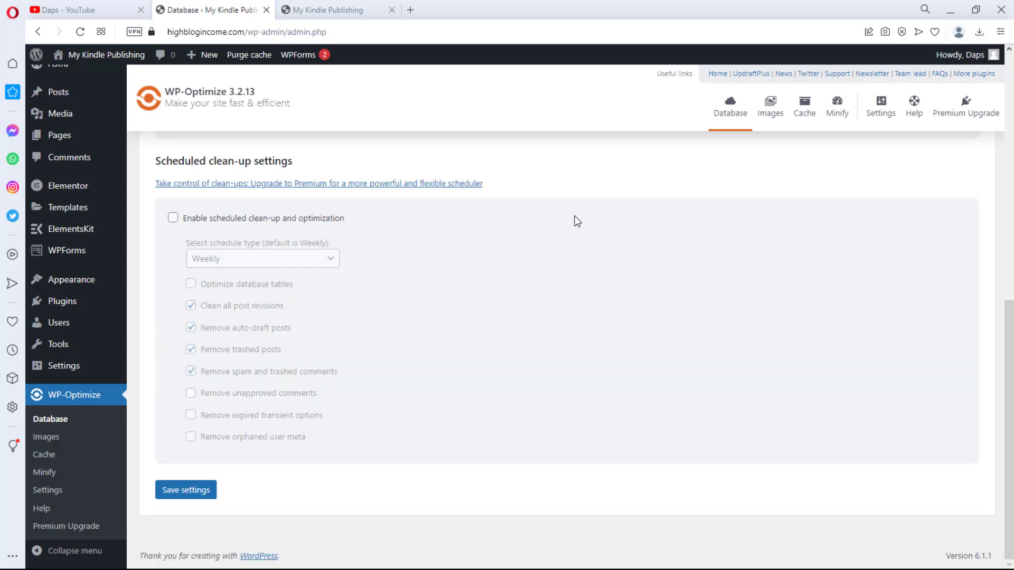
{"action": "left_click", "coordinate": [173, 218]}
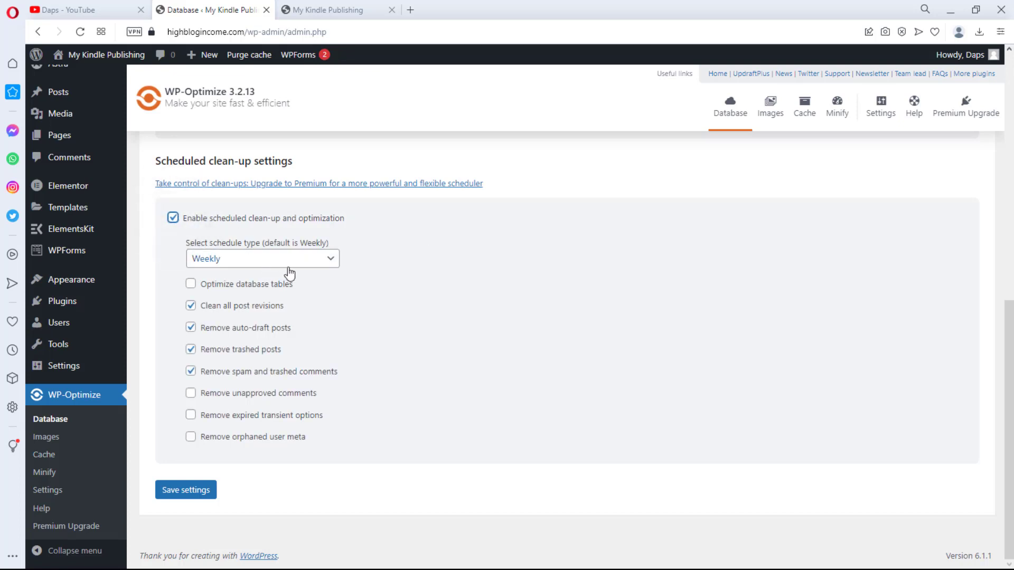
{"action": "scroll", "coordinate": [420, 266], "scroll_direction": "up", "scroll_amount": 3}
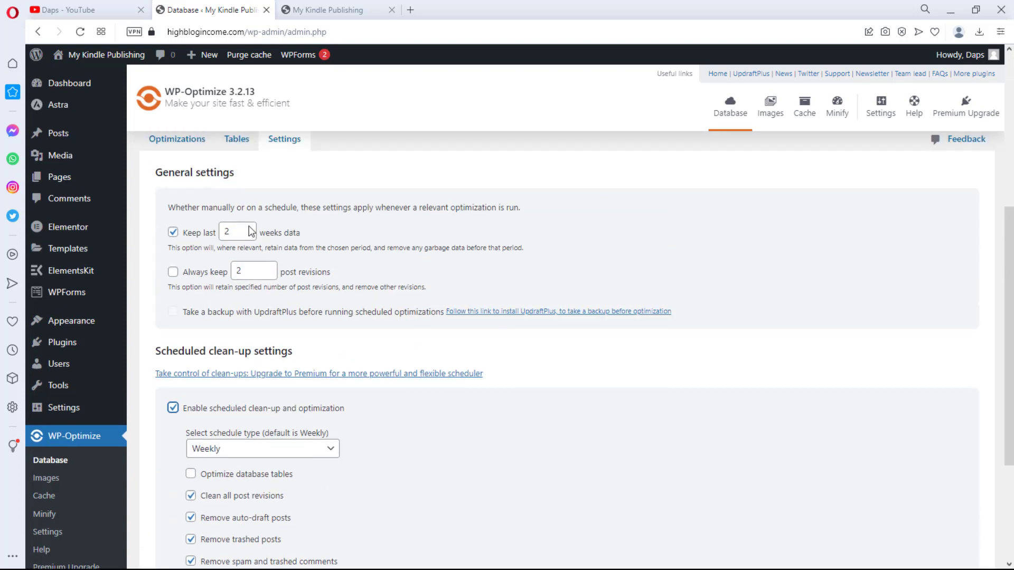
{"action": "scroll", "coordinate": [376, 245], "scroll_direction": "down", "scroll_amount": 3}
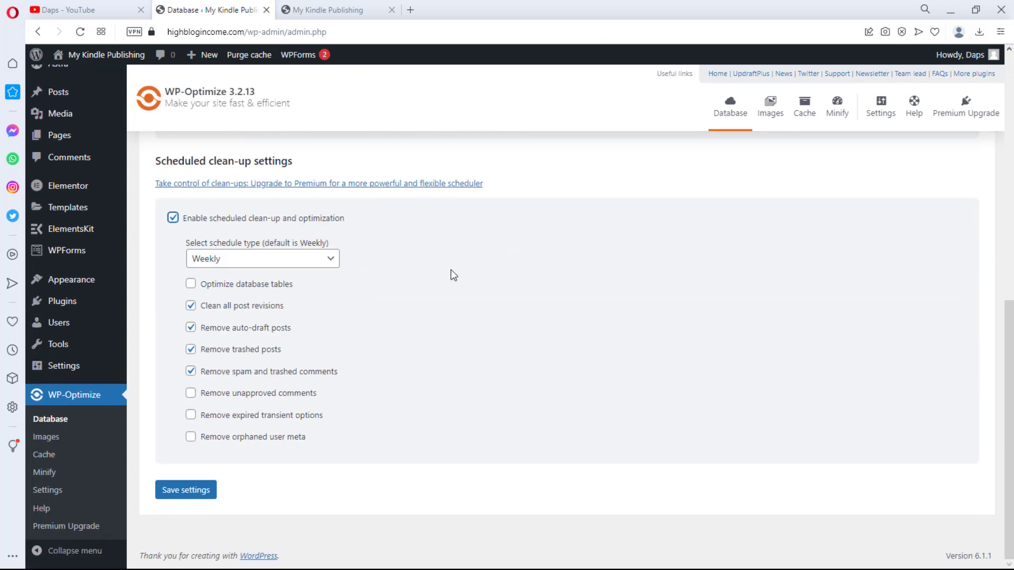
{"action": "left_click", "coordinate": [317, 261]}
{"action": "left_click", "coordinate": [272, 299]}
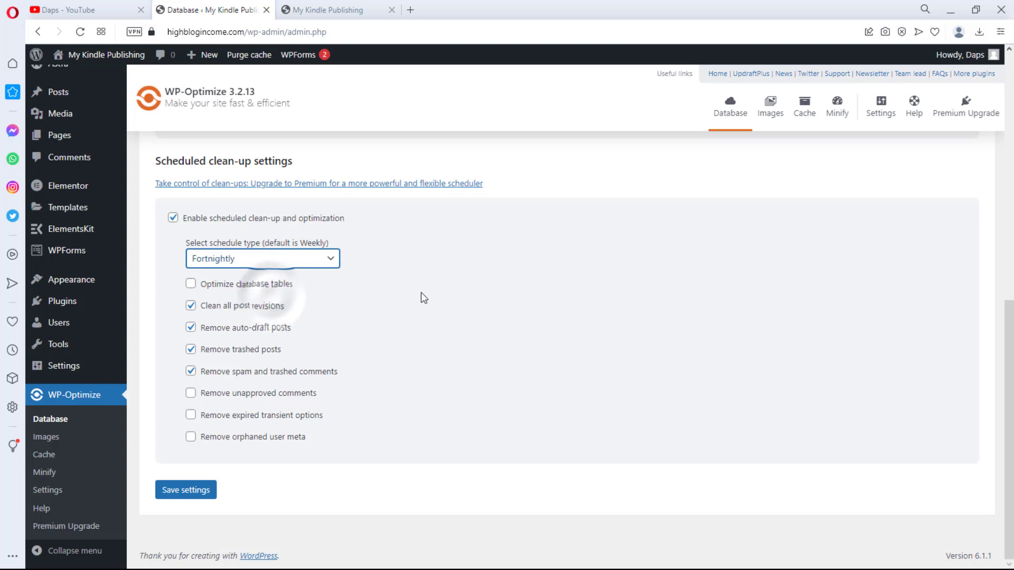
{"action": "scroll", "coordinate": [415, 288], "scroll_direction": "up", "scroll_amount": 3}
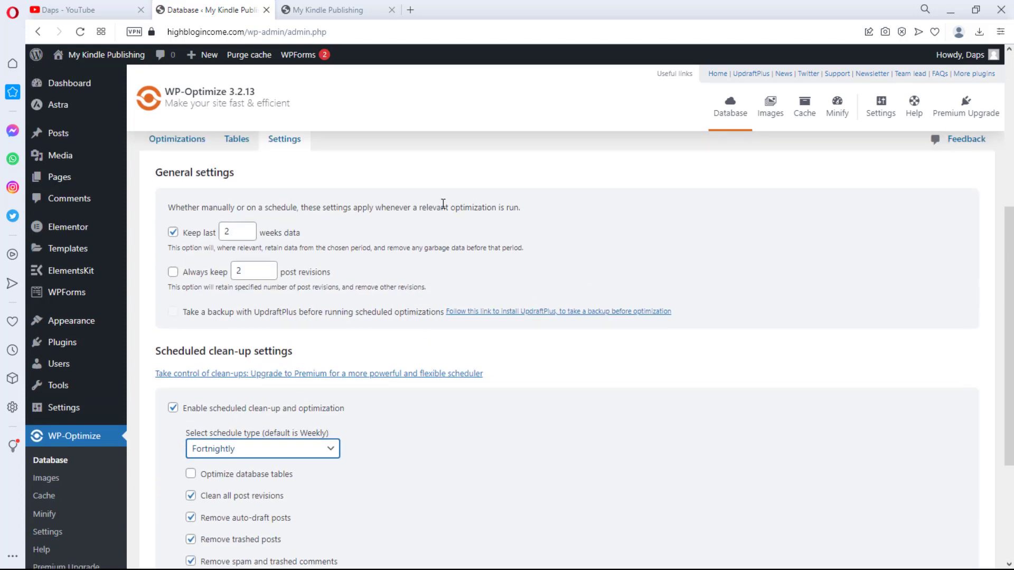
Add optimizing database tables, removing expired transient options and removing orphaned user meta to the scheduled clean-up, and save the settings.
{"action": "scroll", "coordinate": [370, 212], "scroll_direction": "down", "scroll_amount": 3}
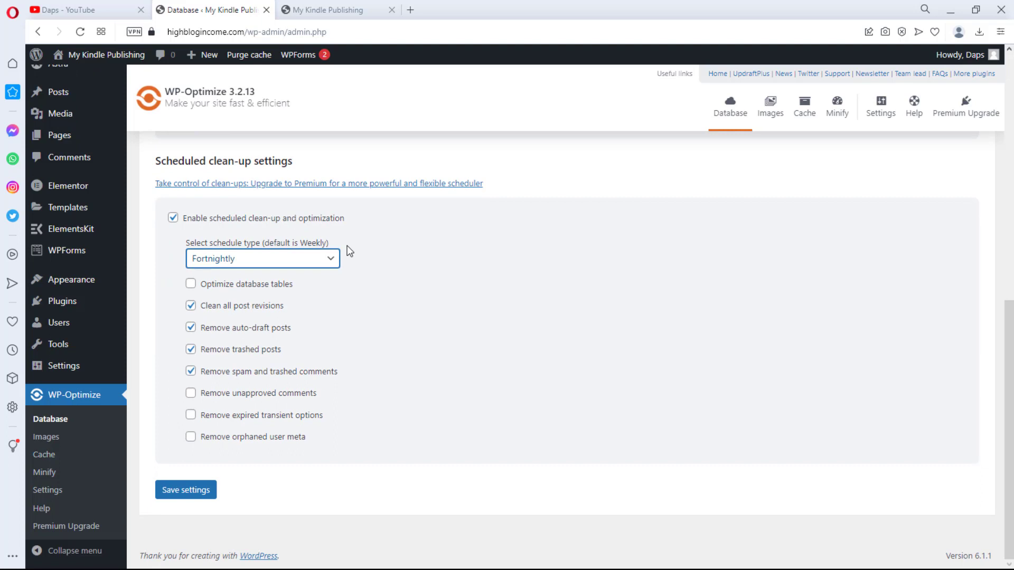
{"action": "left_click", "coordinate": [191, 284]}
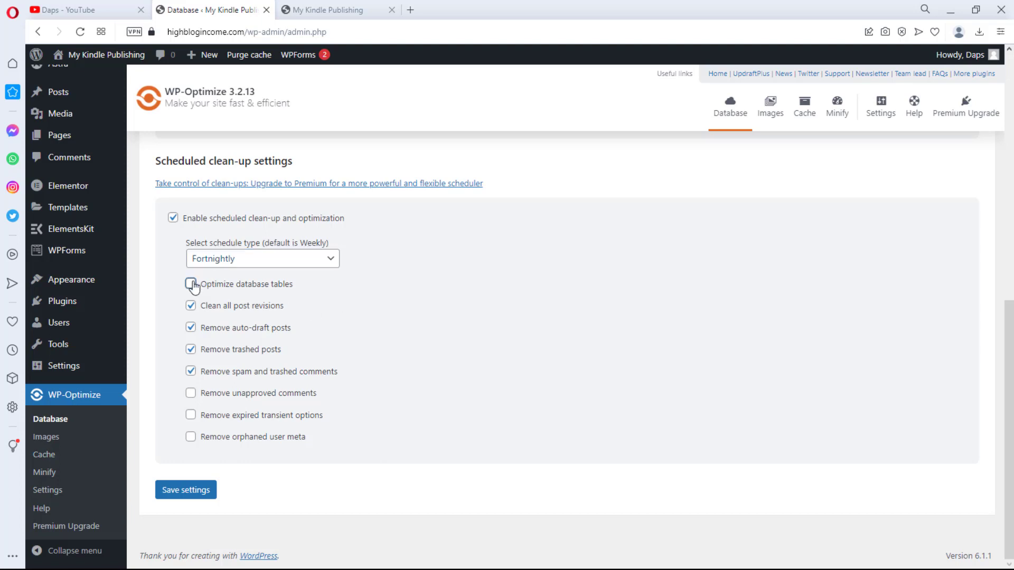
{"action": "left_click", "coordinate": [191, 284]}
{"action": "left_click", "coordinate": [191, 416]}
{"action": "left_click", "coordinate": [190, 437]}
{"action": "left_click", "coordinate": [185, 491]}
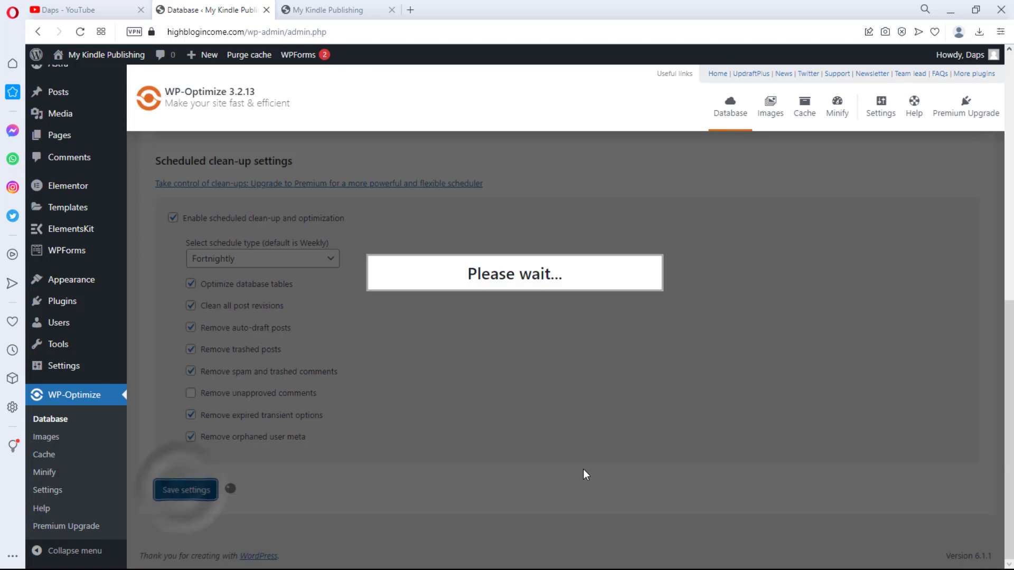
Open the image compression settings and enable automatic compression of newly-added images.
{"action": "scroll", "coordinate": [583, 469], "scroll_direction": "up", "scroll_amount": 5}
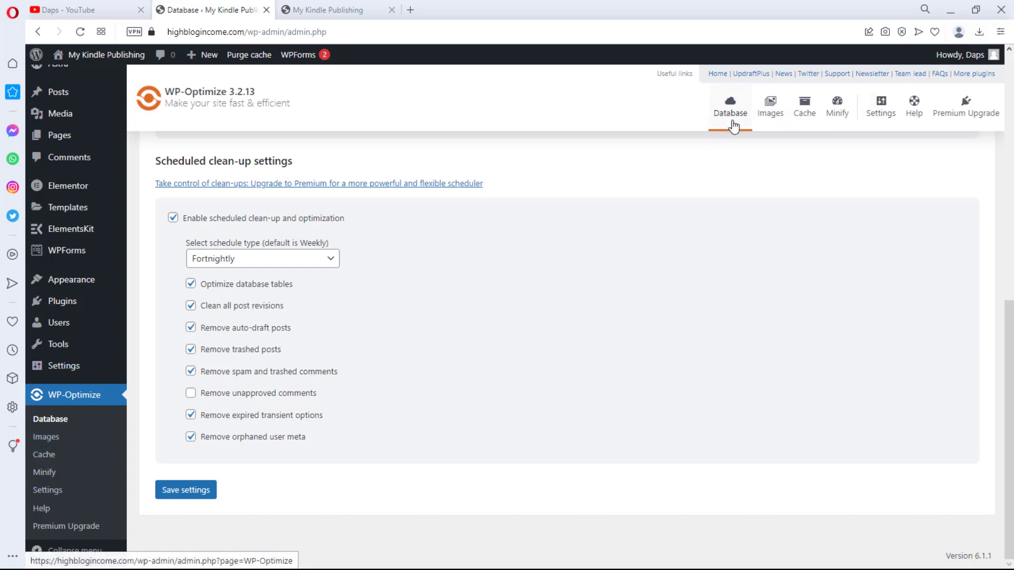
{"action": "left_click", "coordinate": [769, 112]}
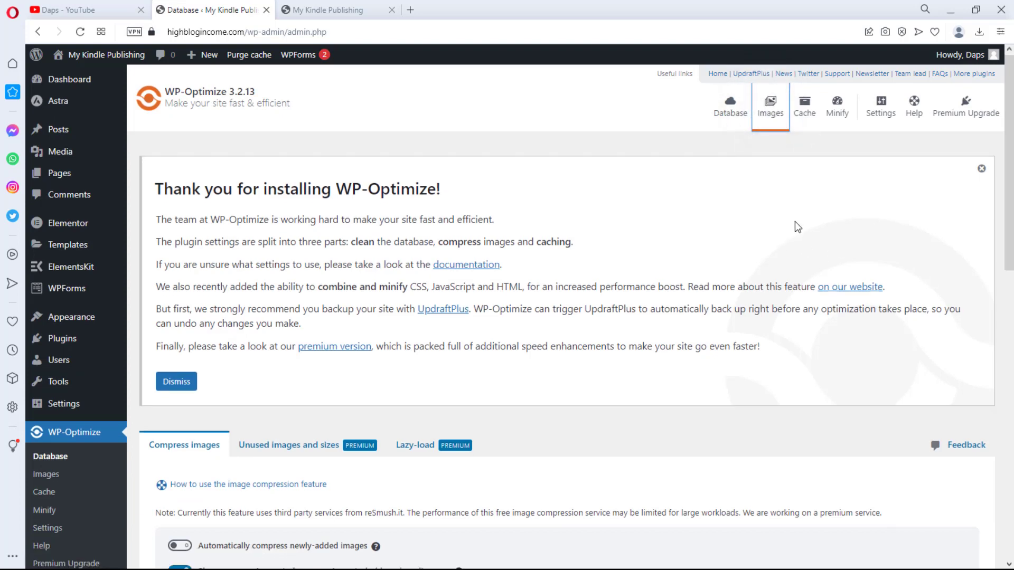
{"action": "scroll", "coordinate": [797, 227], "scroll_direction": "down", "scroll_amount": 5}
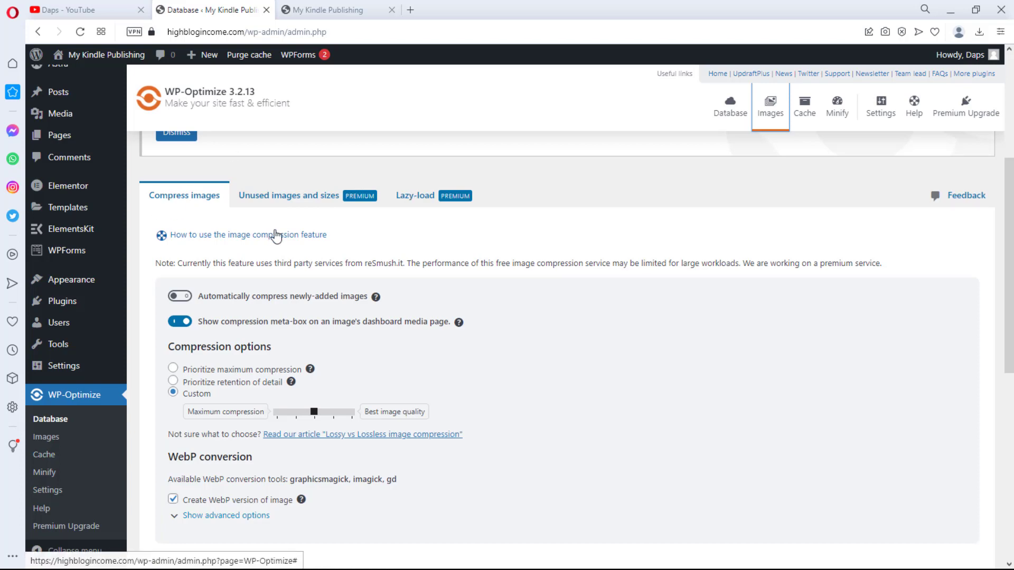
{"action": "scroll", "coordinate": [275, 236], "scroll_direction": "down", "scroll_amount": 1}
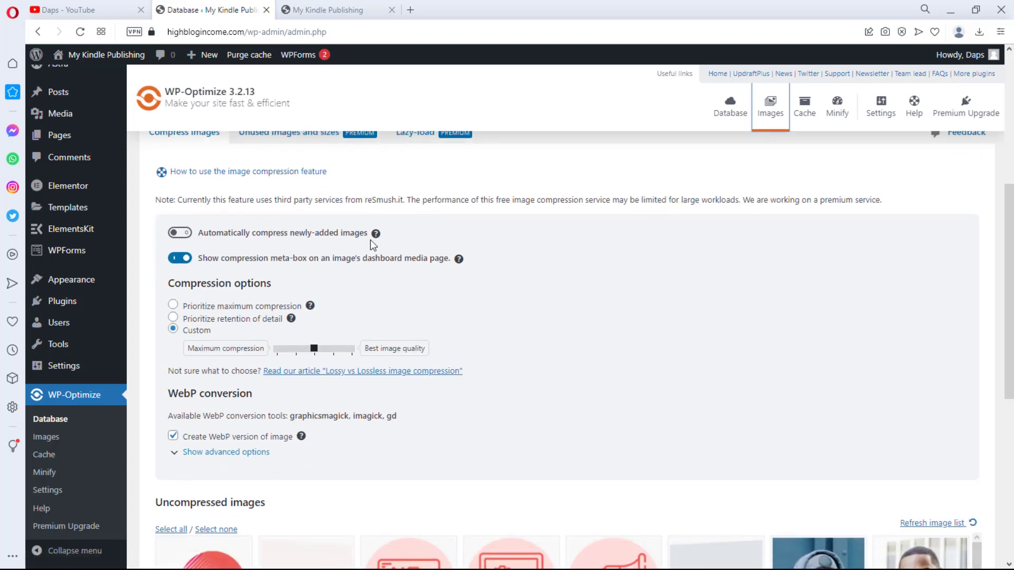
{"action": "left_click", "coordinate": [181, 233]}
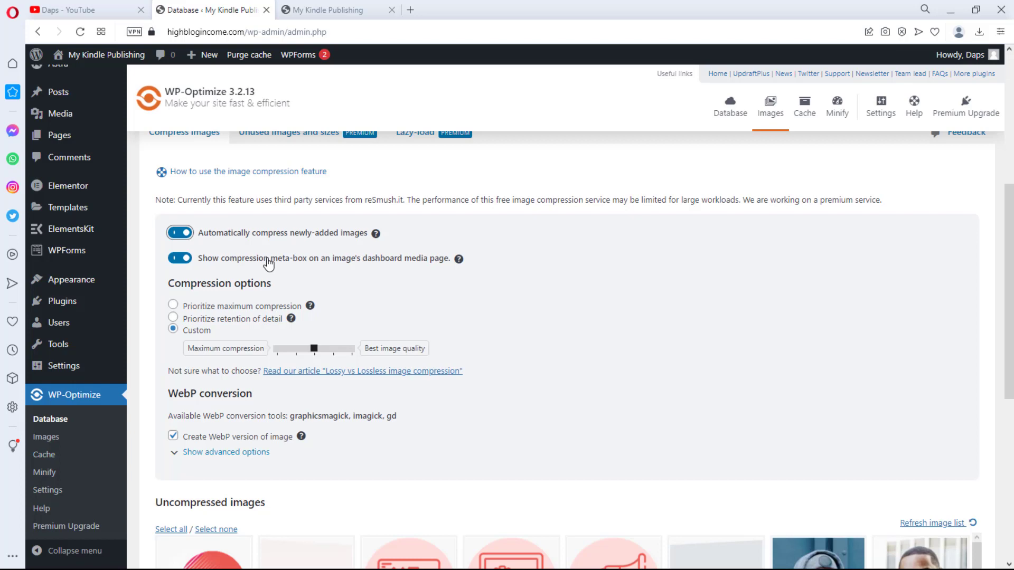
Try the maximum compression and retention of detail options, and a custom level at maximum compression.
{"action": "scroll", "coordinate": [271, 270], "scroll_direction": "down", "scroll_amount": 1}
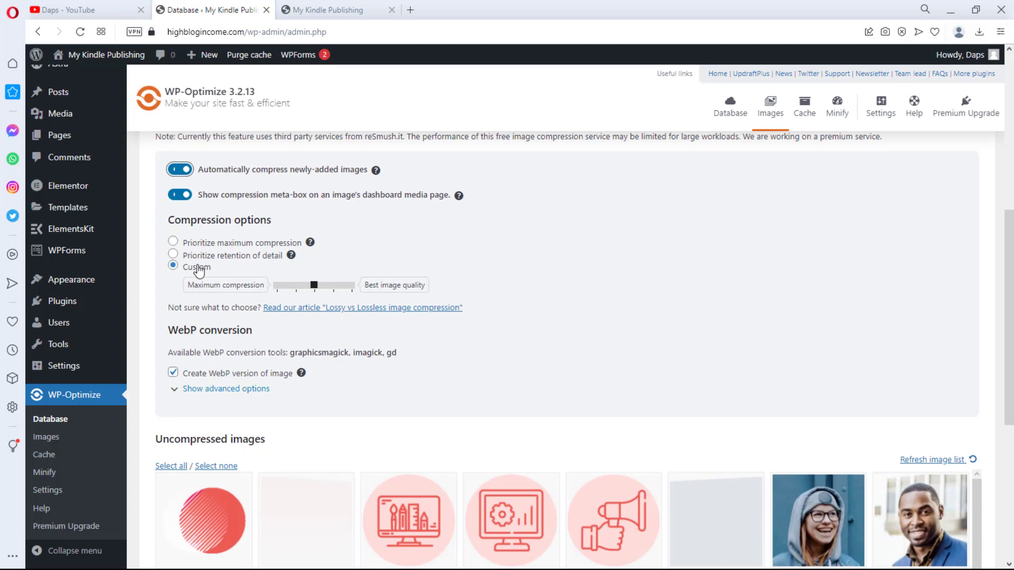
{"action": "left_click", "coordinate": [173, 242]}
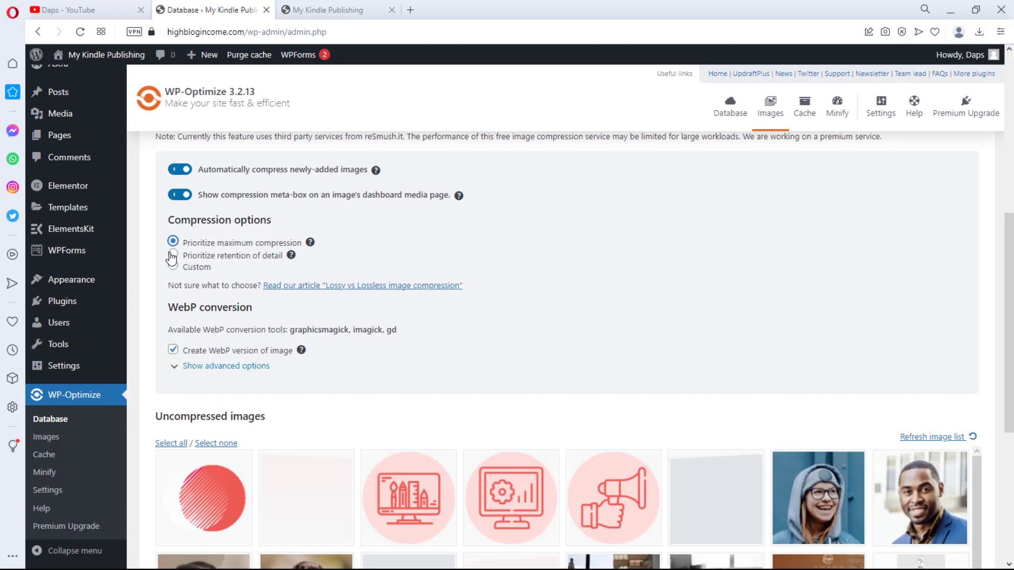
{"action": "left_click", "coordinate": [172, 256]}
{"action": "left_click", "coordinate": [172, 267]}
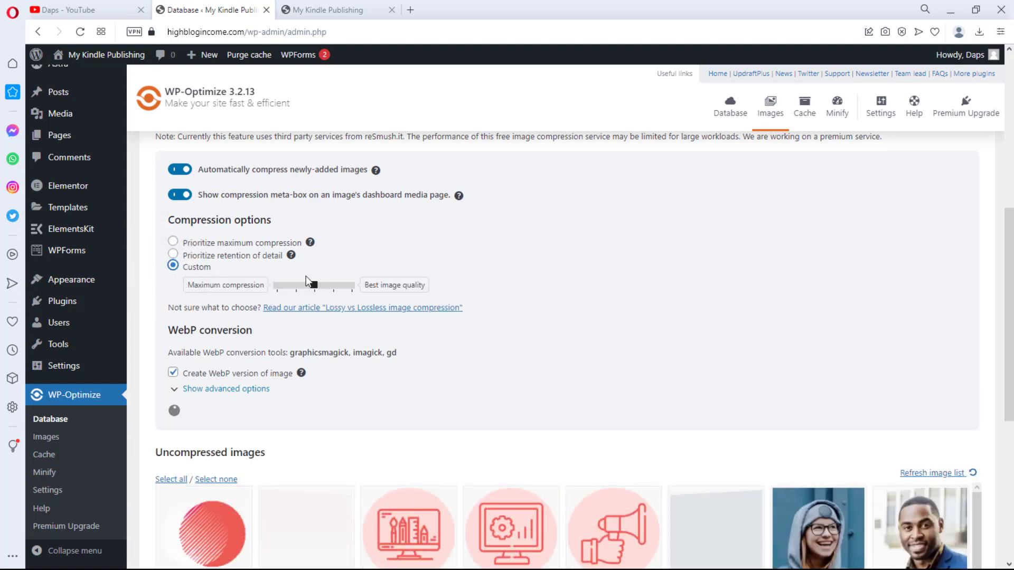
{"action": "left_click_drag", "start_coordinate": [316, 286], "coordinate": [265, 265]}
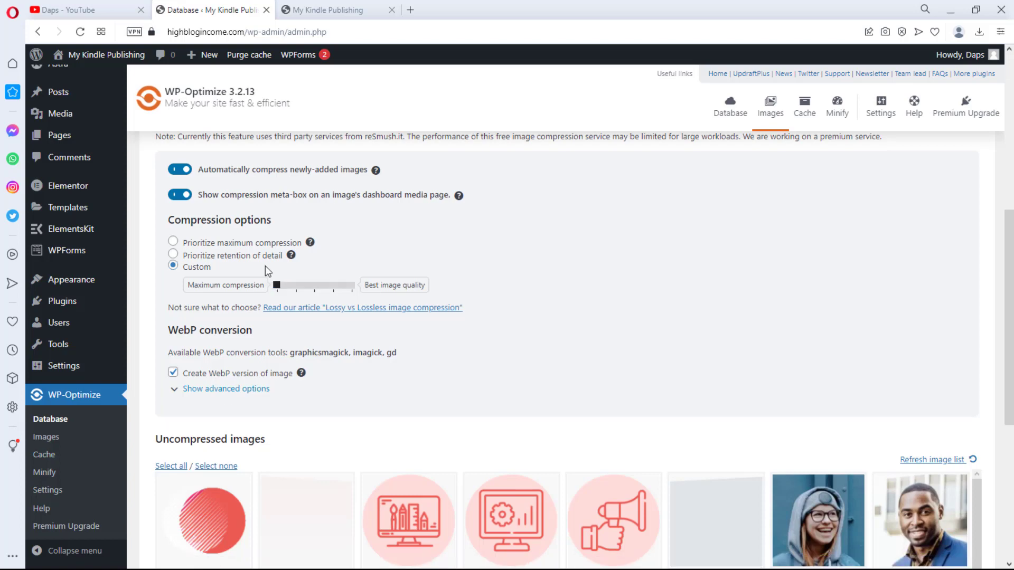
{"action": "left_click", "coordinate": [173, 255]}
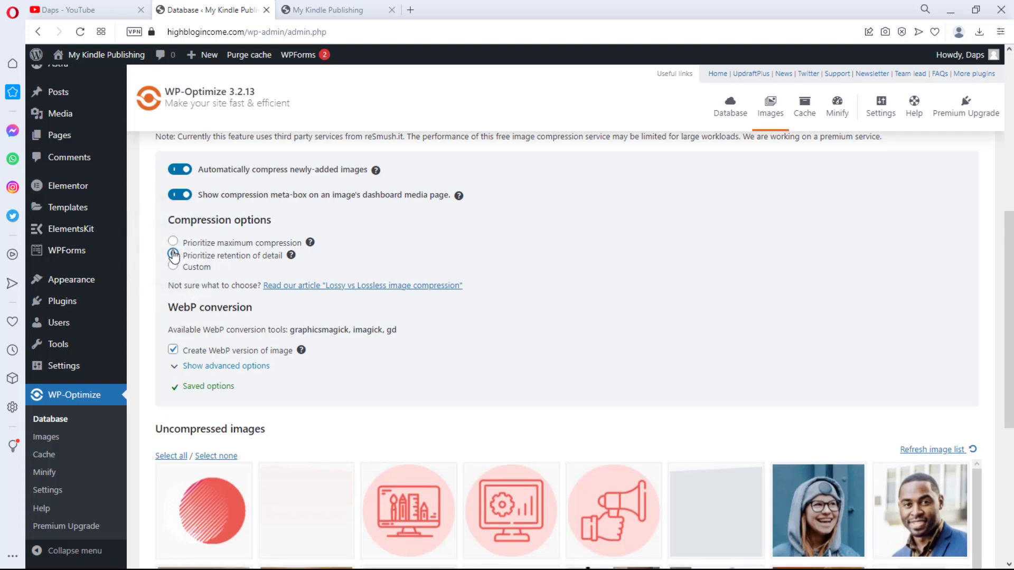
Choose custom compression and set its level one notch short of best image quality.
{"action": "left_click", "coordinate": [173, 265]}
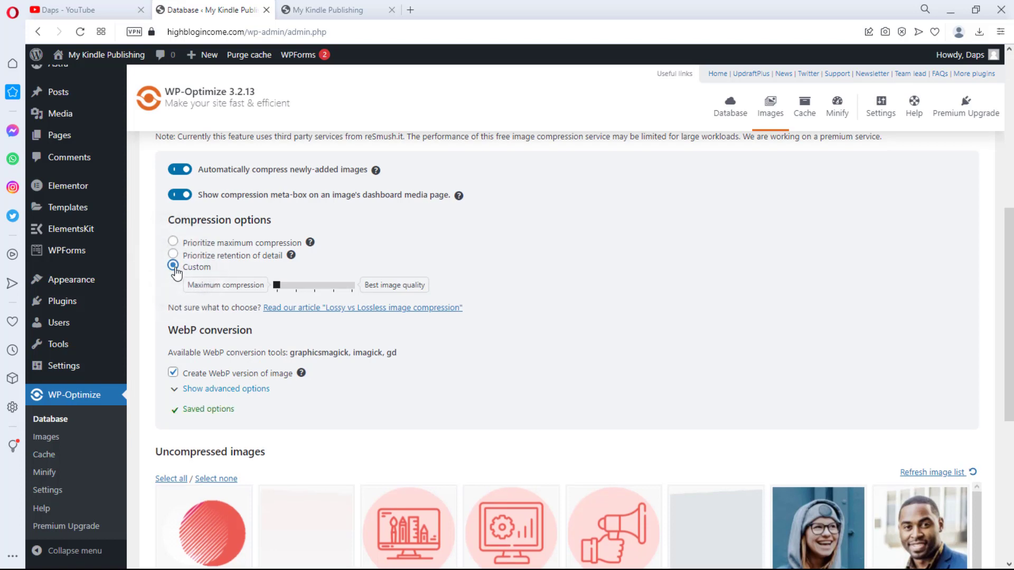
{"action": "left_click", "coordinate": [341, 289]}
Show the advanced image compression options and set image backups to be deleted automatically after 7 days.
{"action": "scroll", "coordinate": [341, 287], "scroll_direction": "down", "scroll_amount": 1}
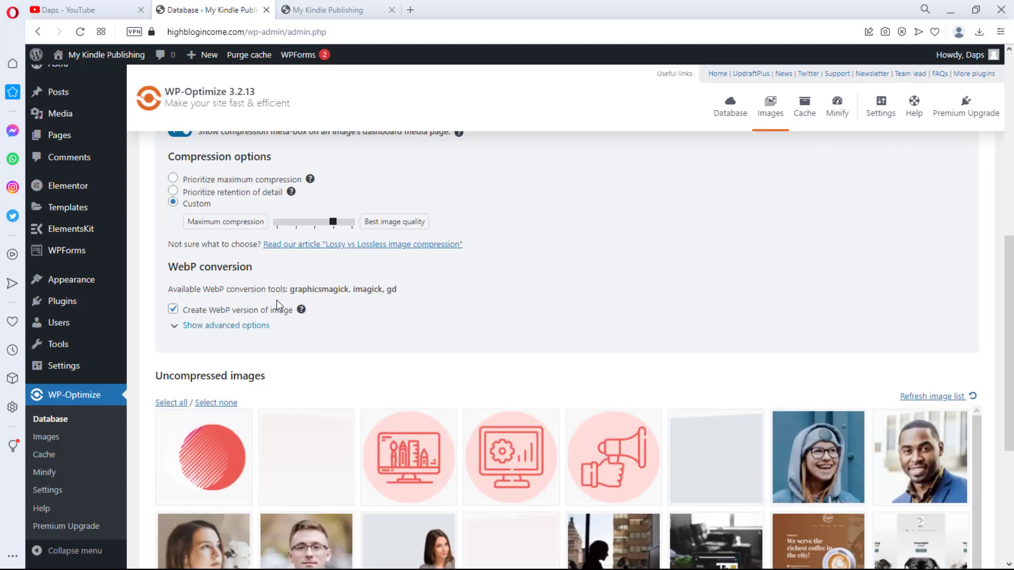
{"action": "left_click", "coordinate": [182, 325]}
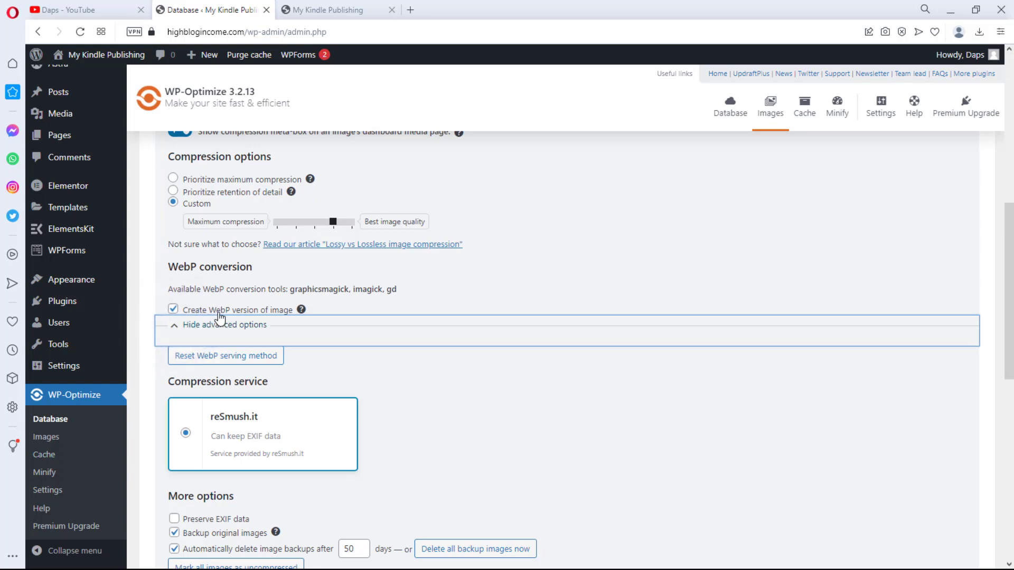
{"action": "scroll", "coordinate": [220, 317], "scroll_direction": "down", "scroll_amount": 2}
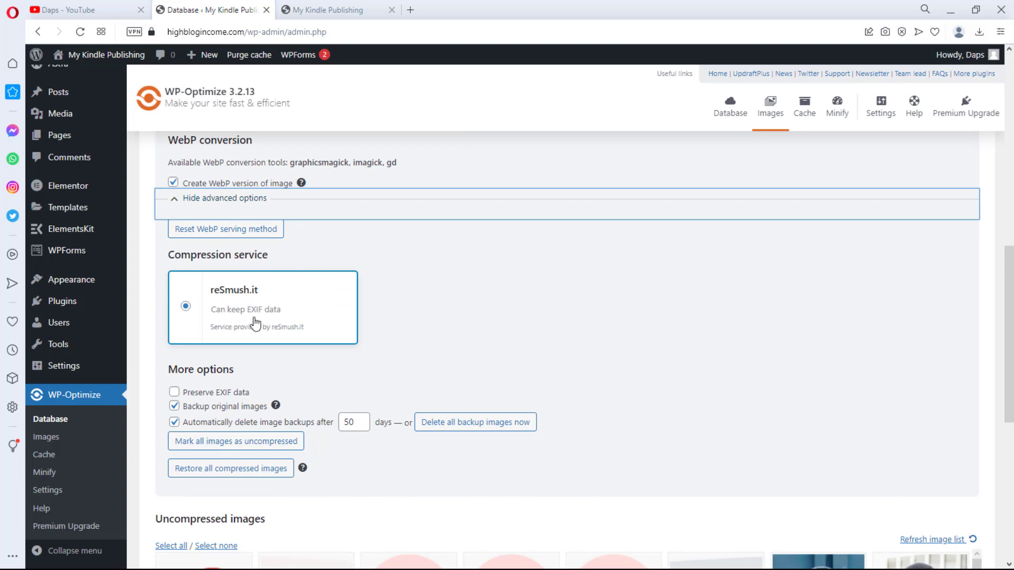
{"action": "scroll", "coordinate": [255, 322], "scroll_direction": "down", "scroll_amount": 2}
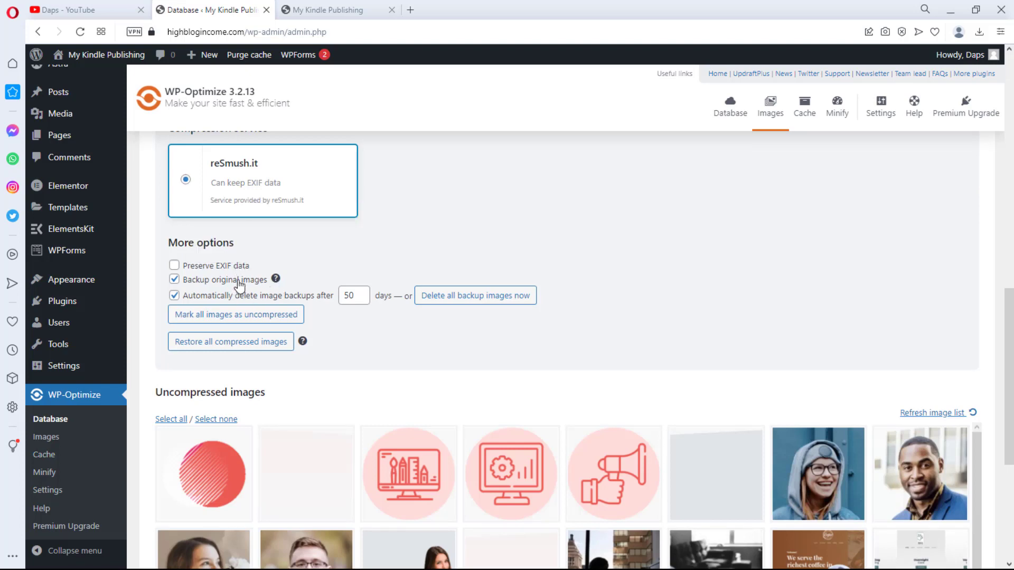
{"action": "scroll", "coordinate": [256, 284], "scroll_direction": "up", "scroll_amount": 2}
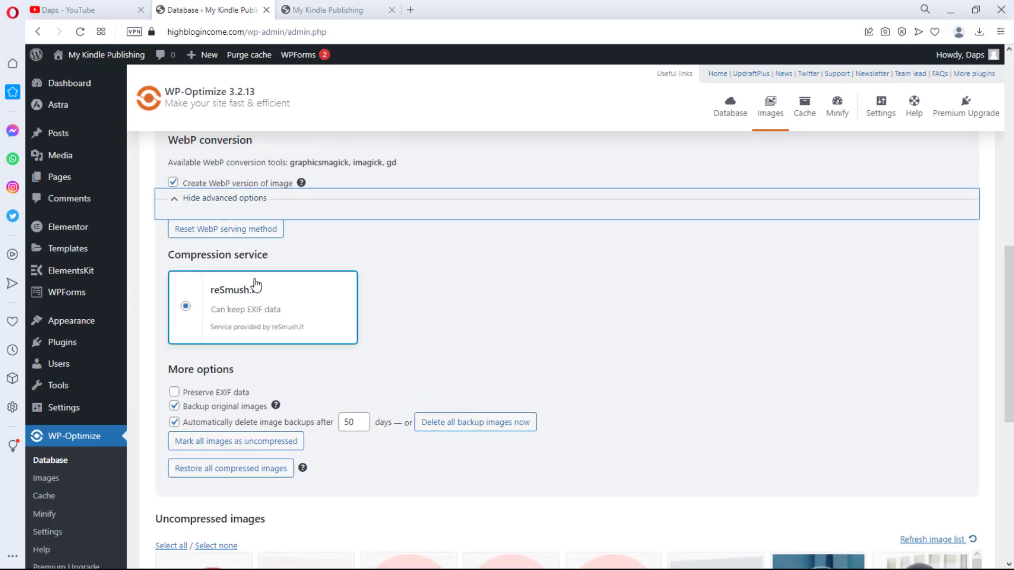
{"action": "scroll", "coordinate": [267, 286], "scroll_direction": "up", "scroll_amount": 2}
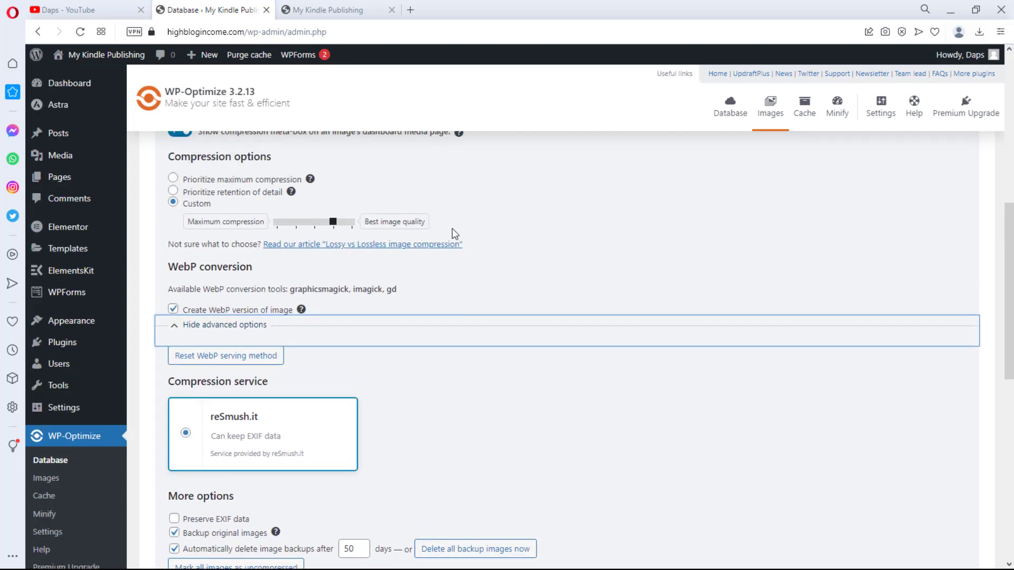
{"action": "scroll", "coordinate": [452, 229], "scroll_direction": "down", "scroll_amount": 4}
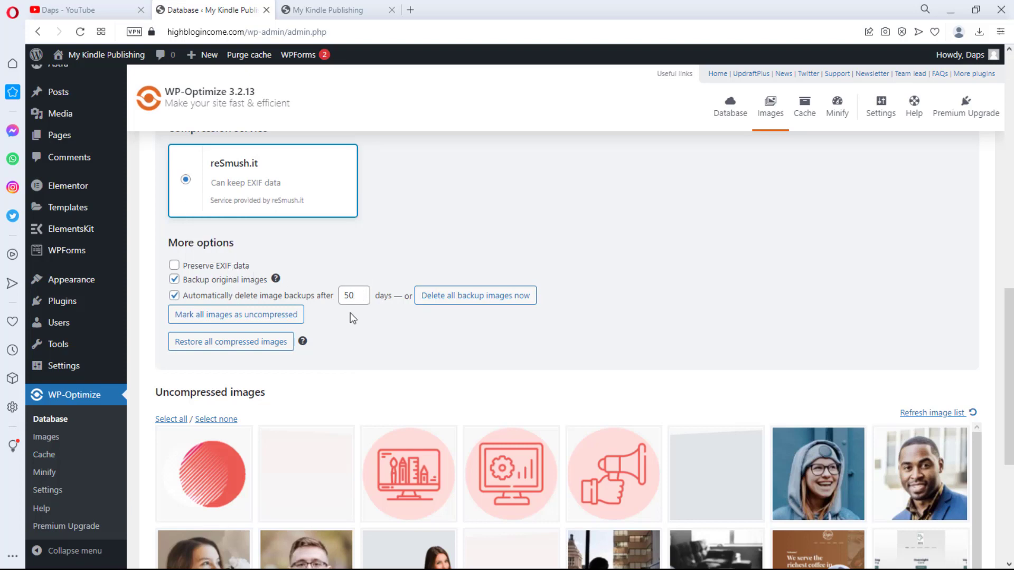
{"action": "left_click_drag", "start_coordinate": [354, 294], "coordinate": [328, 301]}
{"action": "type", "text": "7"}
Compress the uncompressed portrait of the woman beside white flowers and close the compression summary.
{"action": "scroll", "coordinate": [328, 301], "scroll_direction": "down", "scroll_amount": 1}
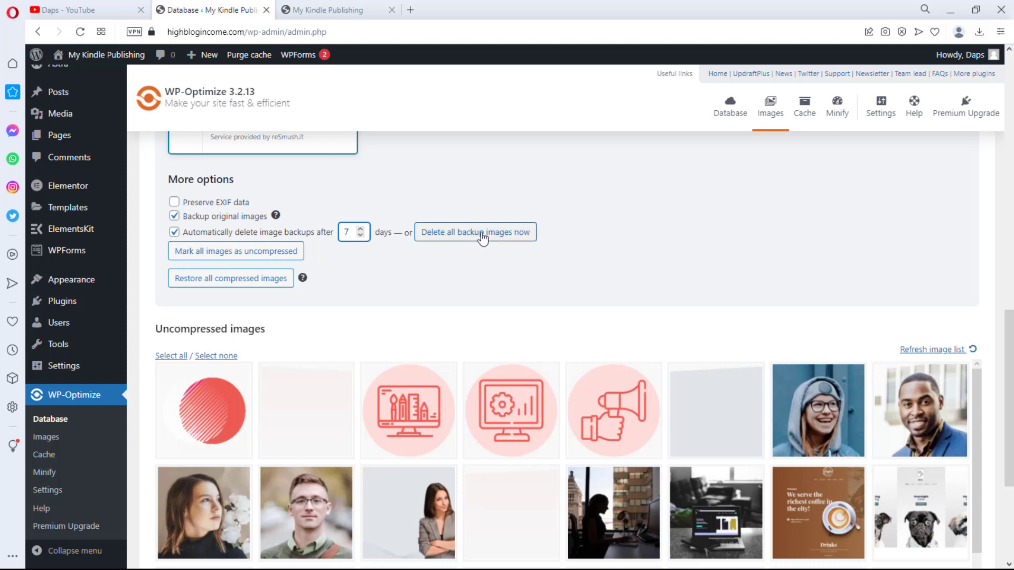
{"action": "scroll", "coordinate": [555, 232], "scroll_direction": "down", "scroll_amount": 4}
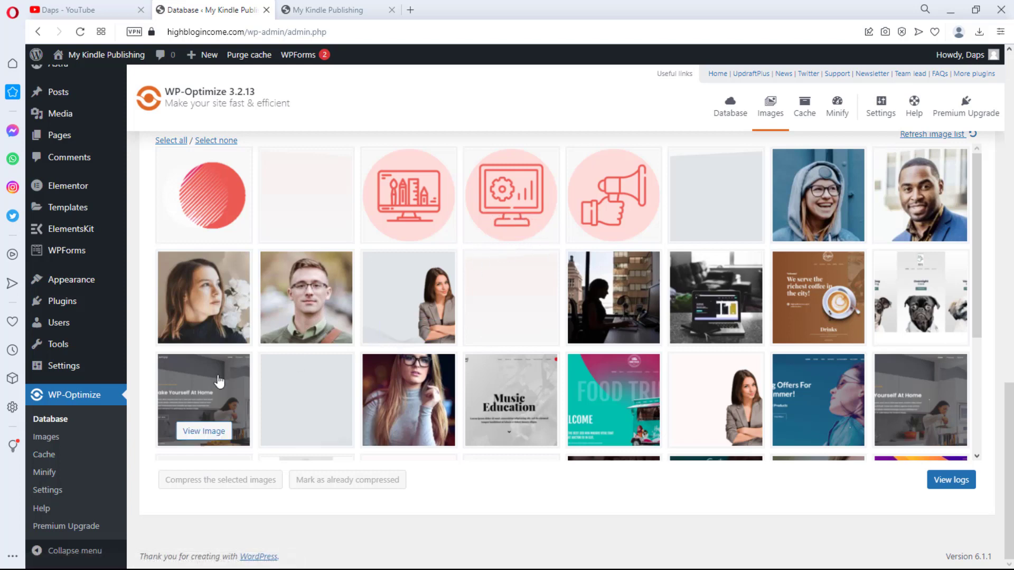
{"action": "scroll", "coordinate": [311, 379], "scroll_direction": "down", "scroll_amount": 2}
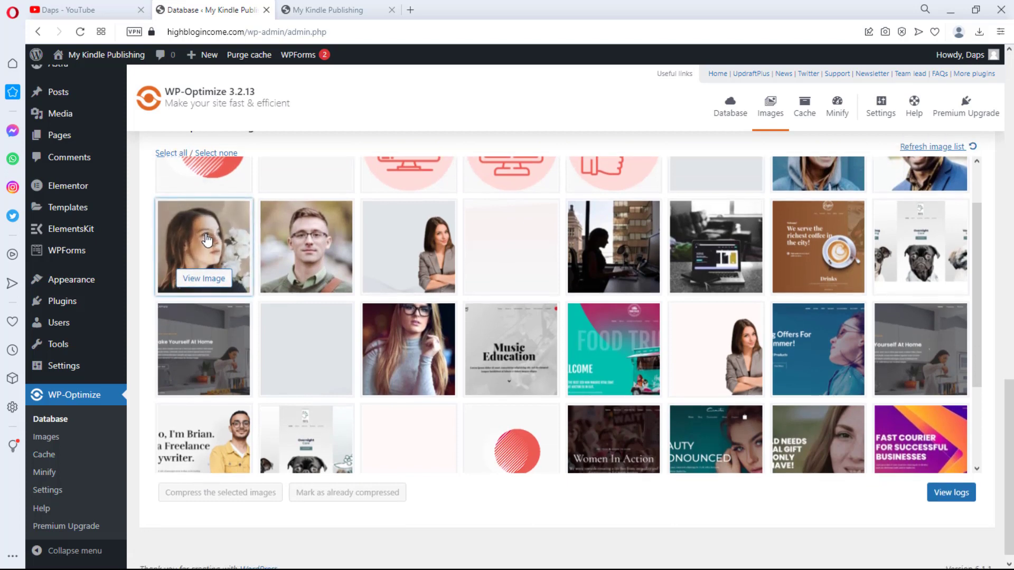
{"action": "left_click", "coordinate": [207, 240]}
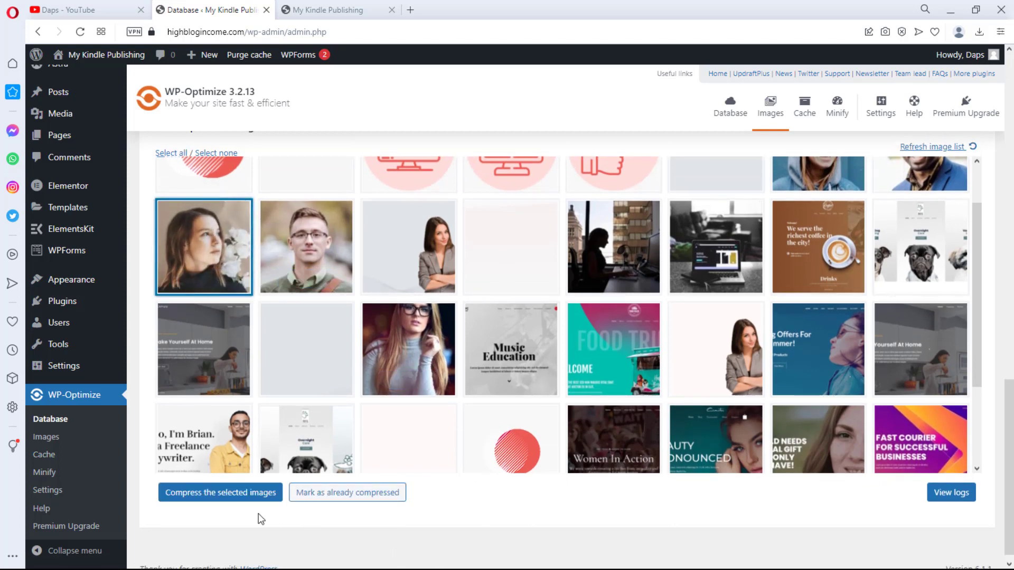
{"action": "scroll", "coordinate": [227, 497], "scroll_direction": "down", "scroll_amount": 1}
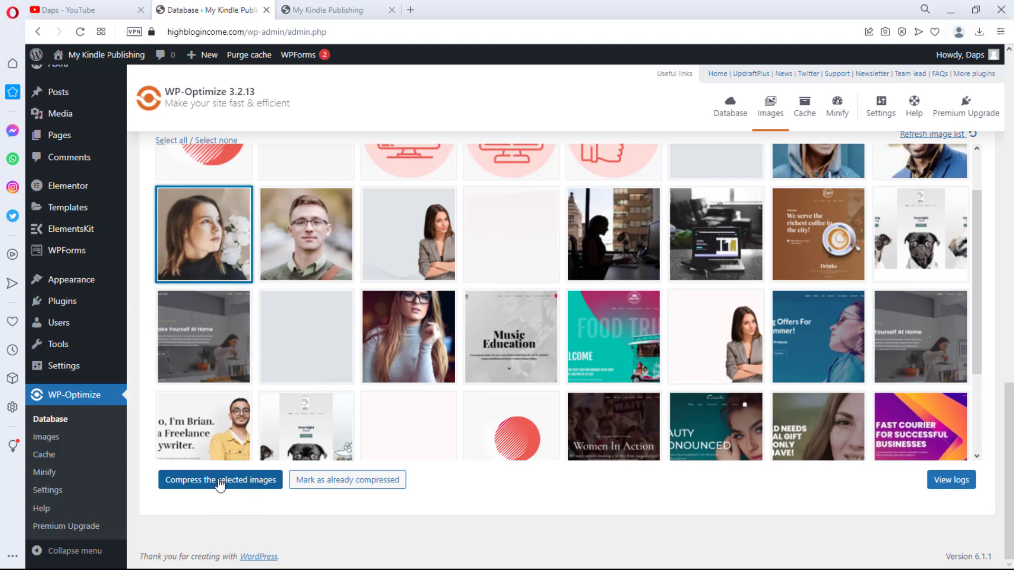
{"action": "left_click", "coordinate": [220, 481]}
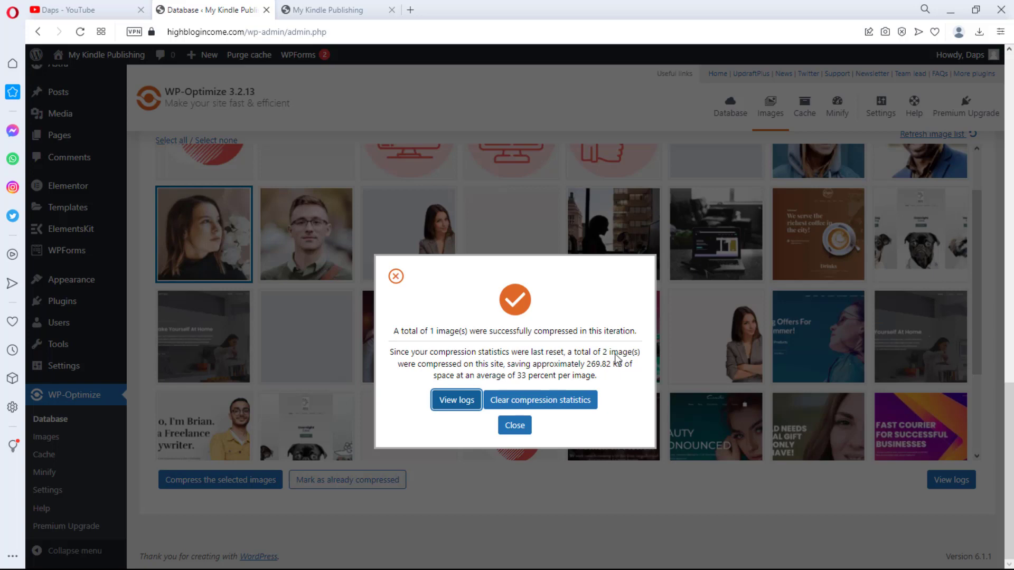
{"action": "scroll", "coordinate": [538, 343], "scroll_direction": "up", "scroll_amount": 2}
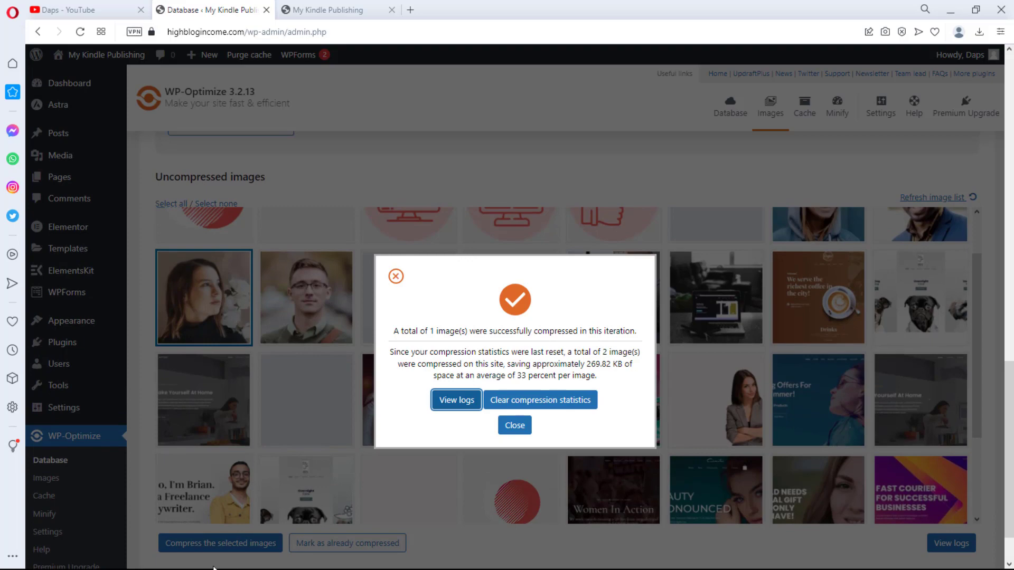
{"action": "left_click", "coordinate": [396, 275]}
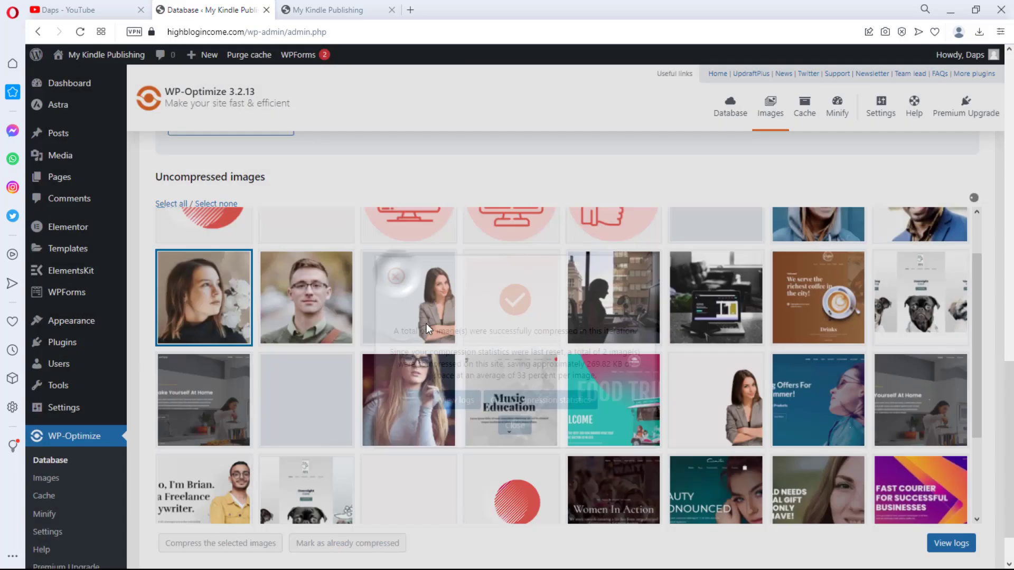
Open the cache settings and enable page caching.
{"action": "scroll", "coordinate": [372, 238], "scroll_direction": "up", "scroll_amount": 5}
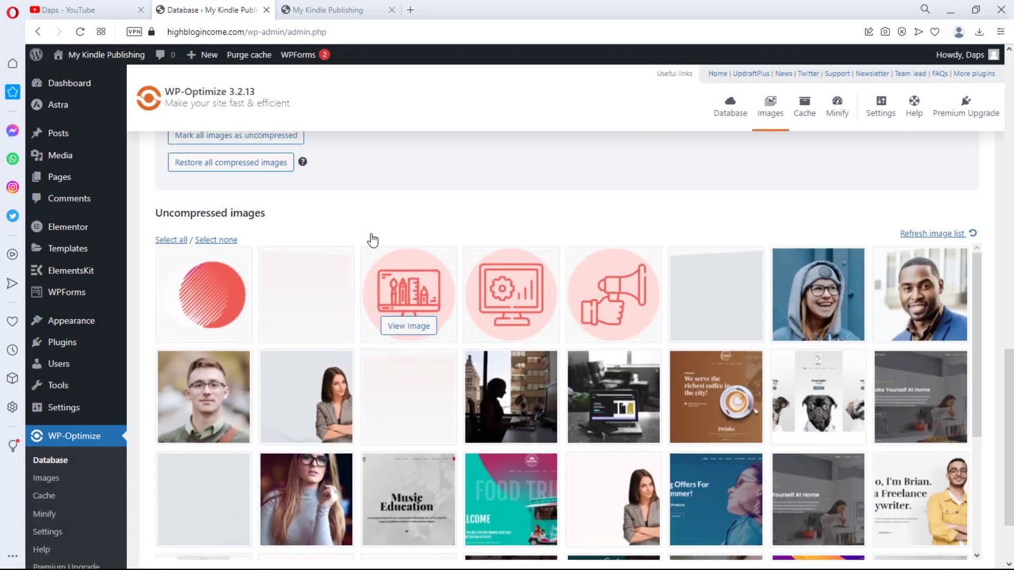
{"action": "scroll", "coordinate": [372, 240], "scroll_direction": "up", "scroll_amount": 10}
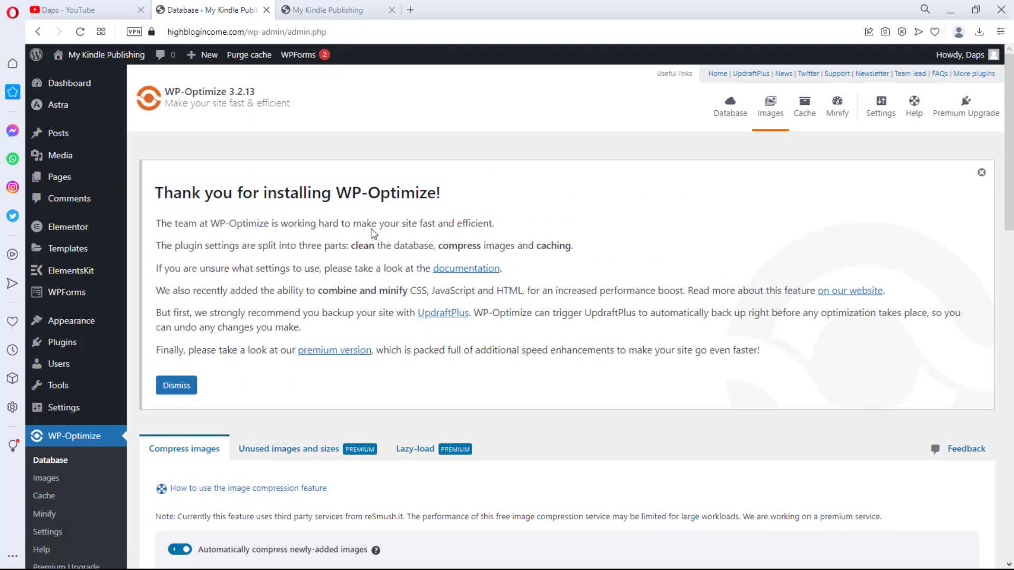
{"action": "scroll", "coordinate": [553, 283], "scroll_direction": "down", "scroll_amount": 2}
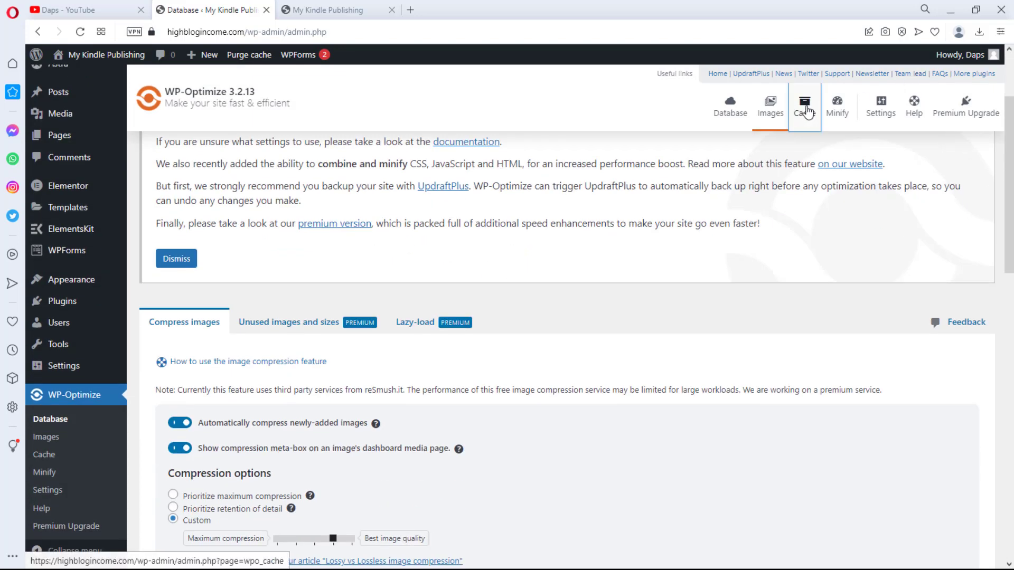
{"action": "left_click", "coordinate": [806, 111]}
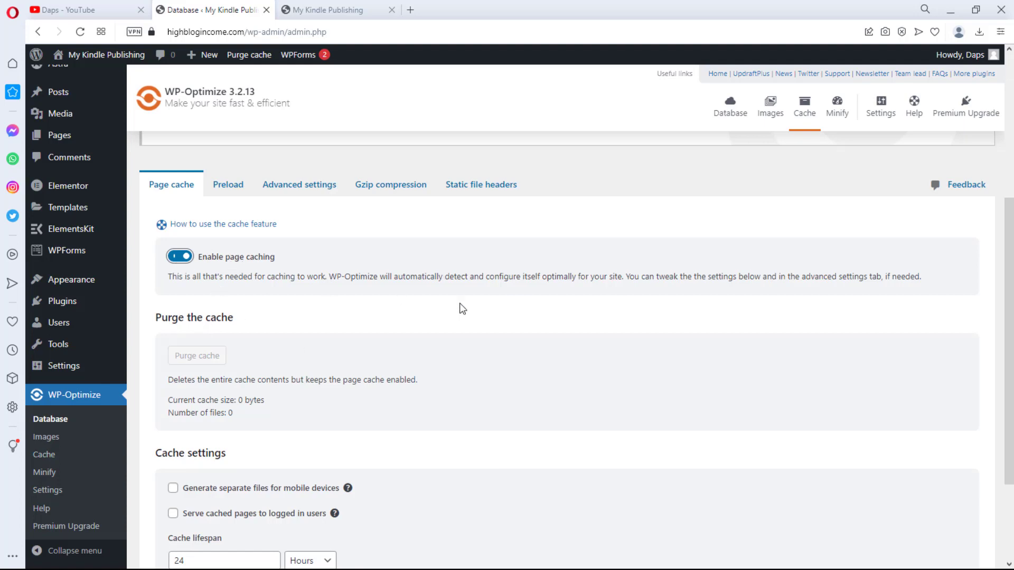
Review the page cache settings and the units available for the cache lifespan.
{"action": "scroll", "coordinate": [553, 323], "scroll_direction": "down", "scroll_amount": 3}
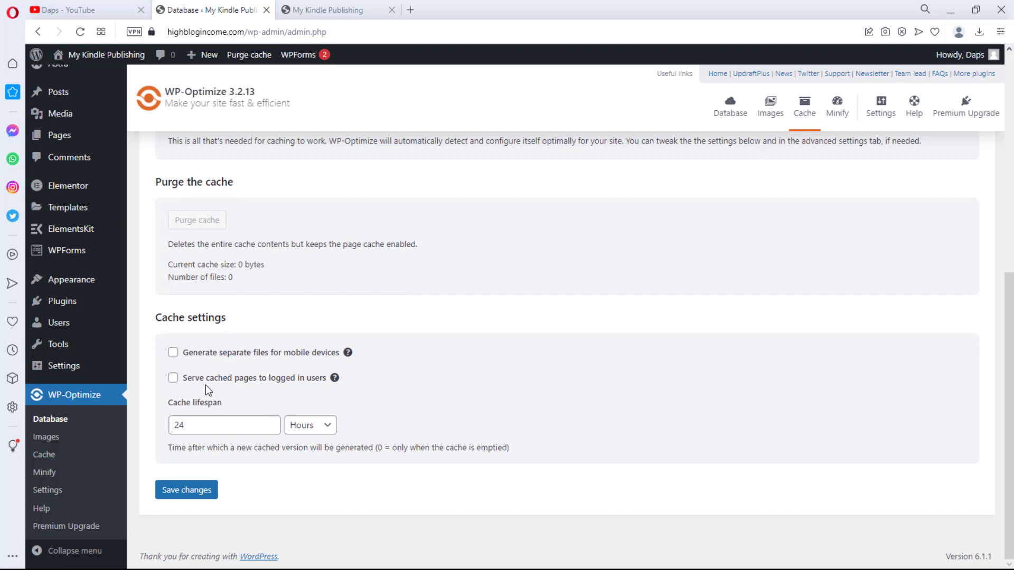
{"action": "left_click", "coordinate": [325, 434]}
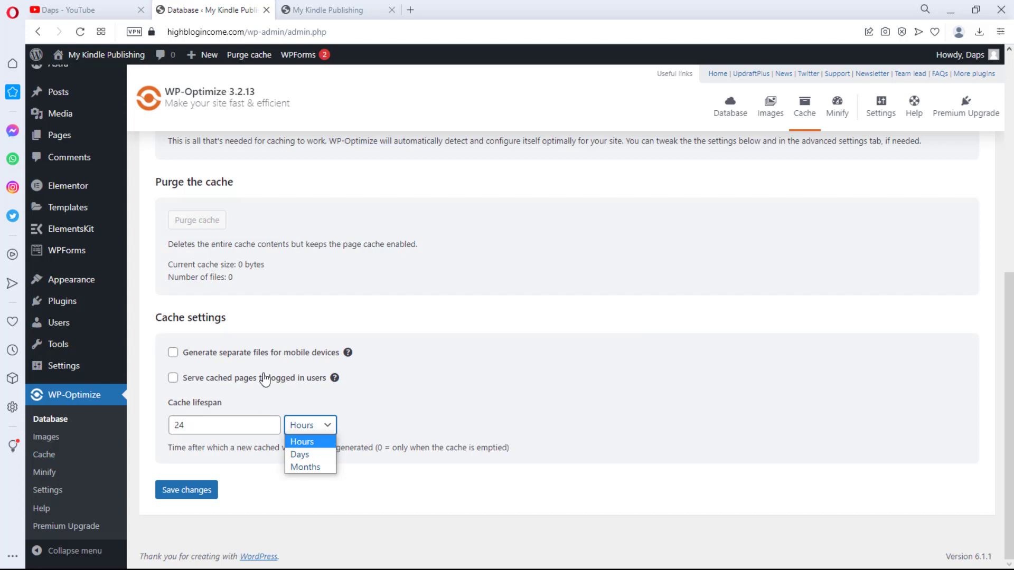
{"action": "left_click", "coordinate": [572, 293]}
{"action": "scroll", "coordinate": [560, 301], "scroll_direction": "up", "scroll_amount": 5}
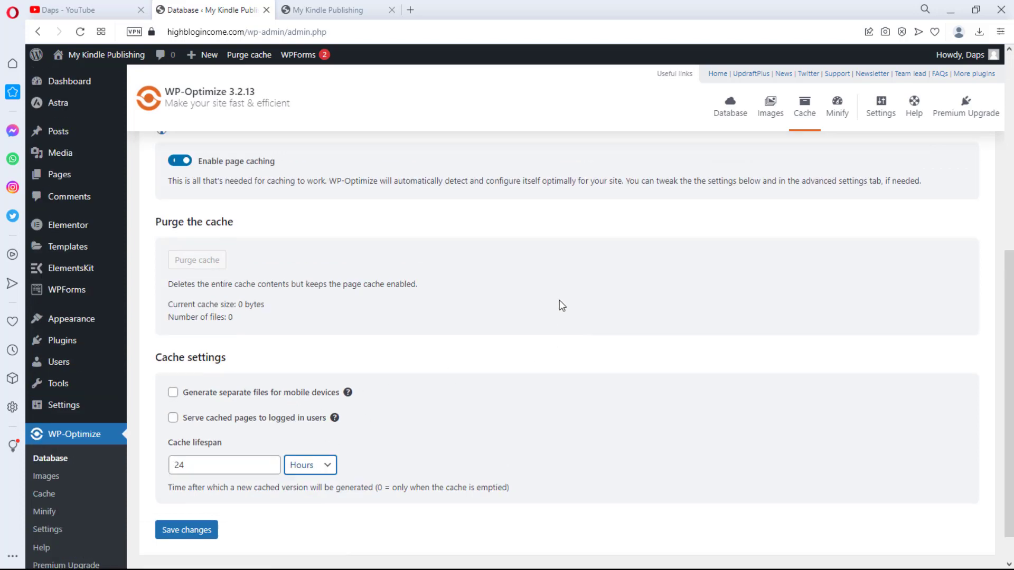
{"action": "scroll", "coordinate": [561, 307], "scroll_direction": "up", "scroll_amount": 4}
Review the cache's preload, advanced exclusion, Gzip compression and static file header settings.
{"action": "scroll", "coordinate": [559, 307], "scroll_direction": "down", "scroll_amount": 5}
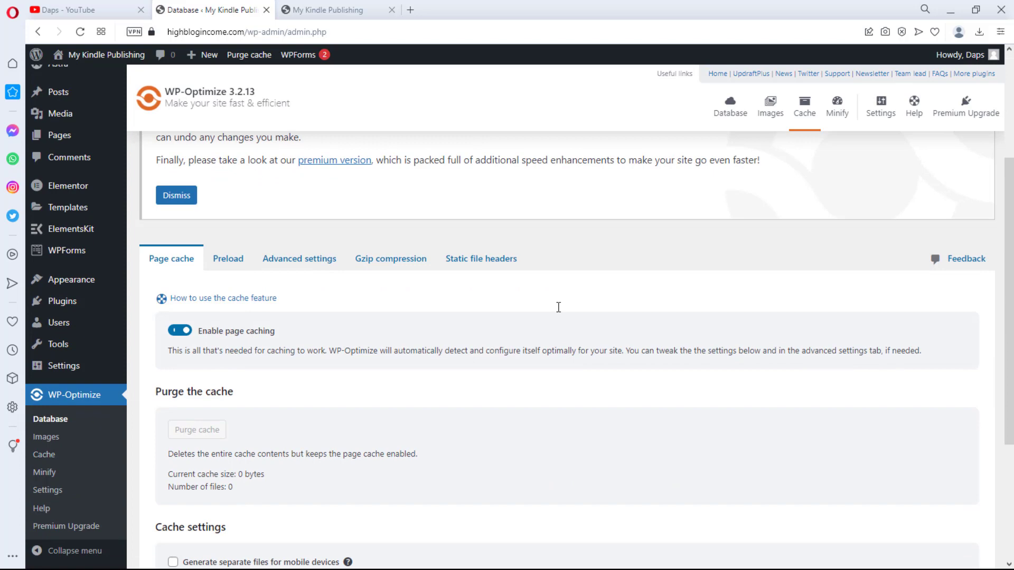
{"action": "left_click", "coordinate": [235, 260]}
{"action": "scroll", "coordinate": [453, 261], "scroll_direction": "down", "scroll_amount": 1}
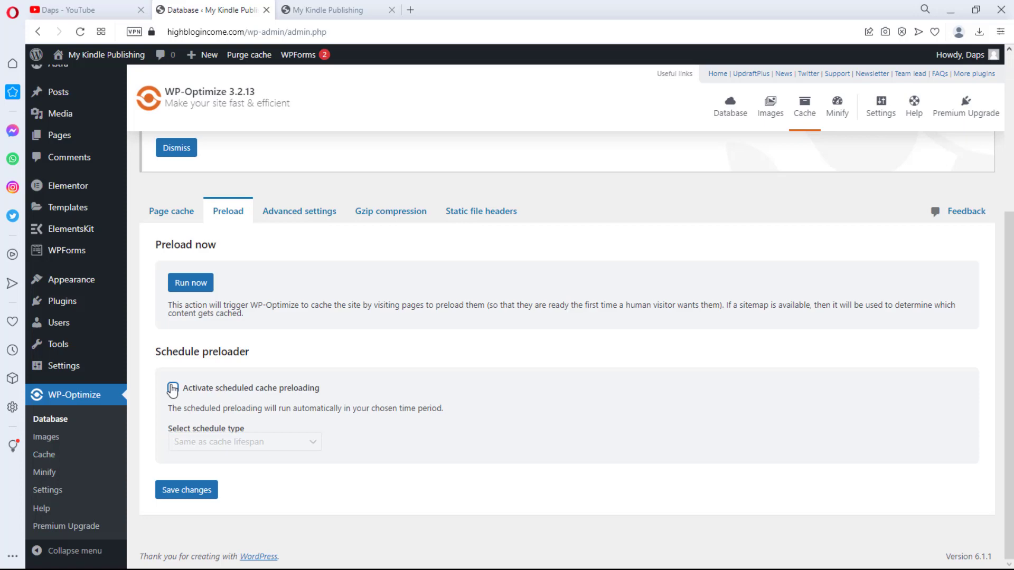
{"action": "left_click", "coordinate": [297, 213]}
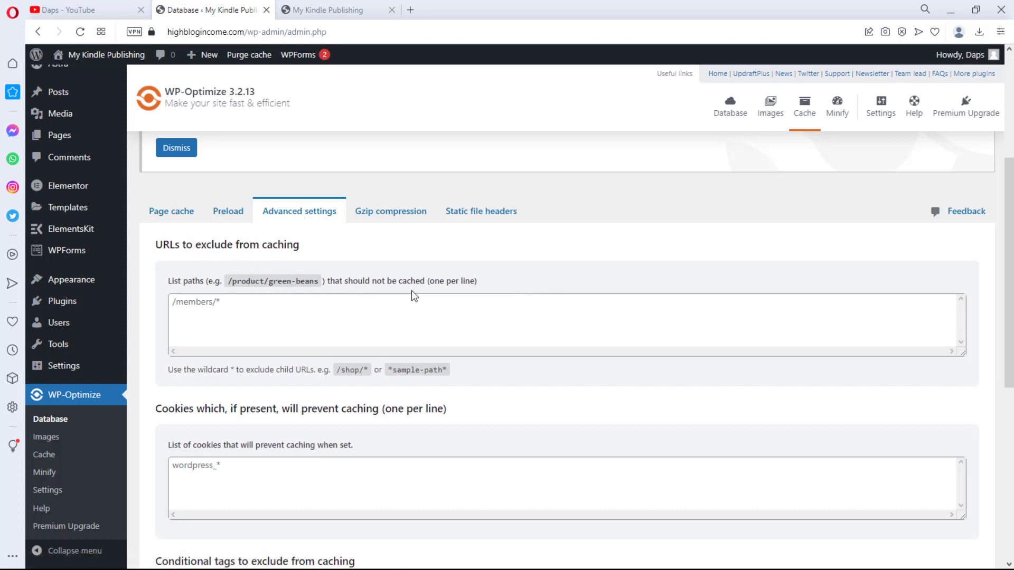
{"action": "scroll", "coordinate": [324, 316], "scroll_direction": "down", "scroll_amount": 1}
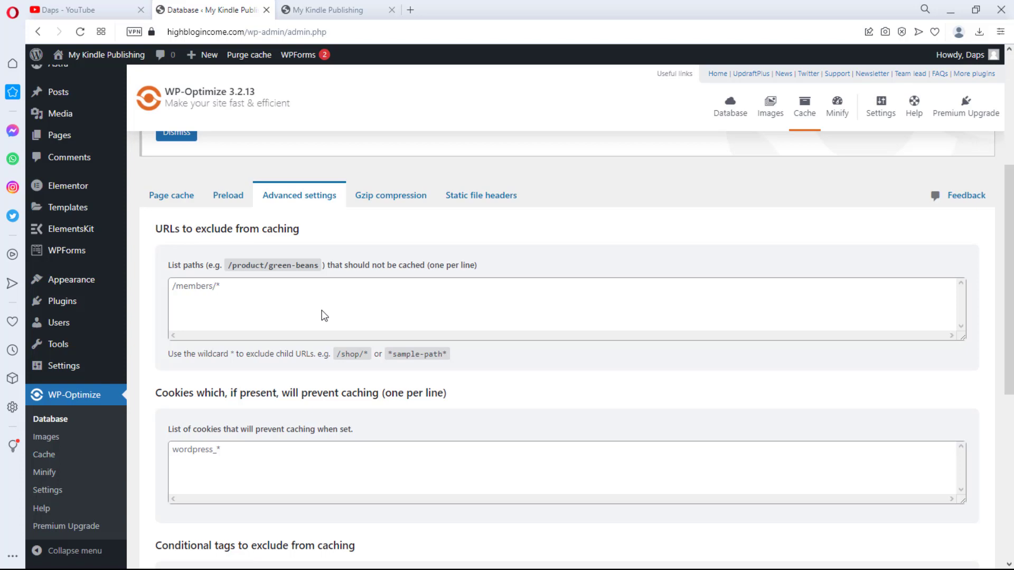
{"action": "left_click", "coordinate": [384, 195]}
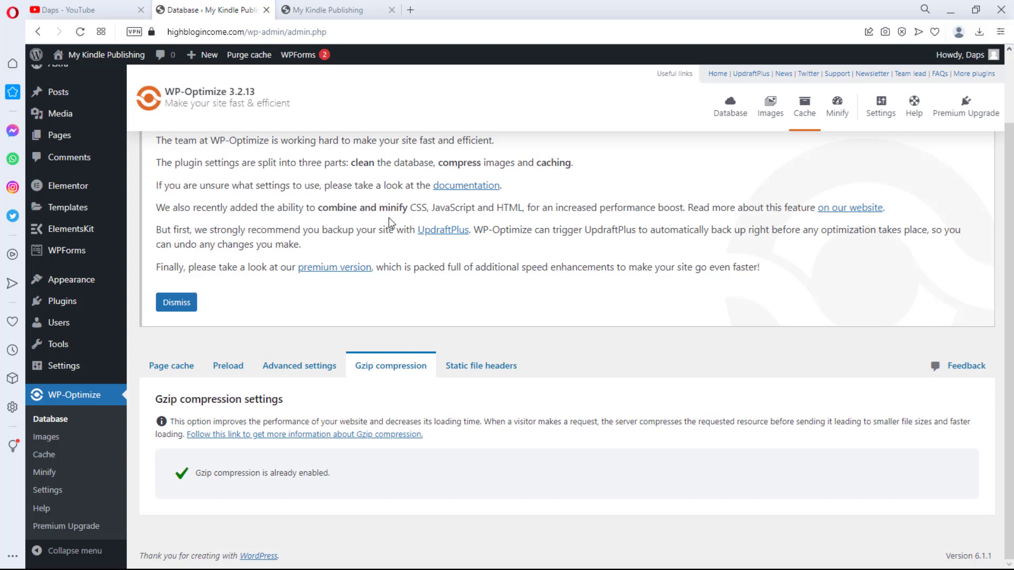
{"action": "left_click", "coordinate": [498, 364]}
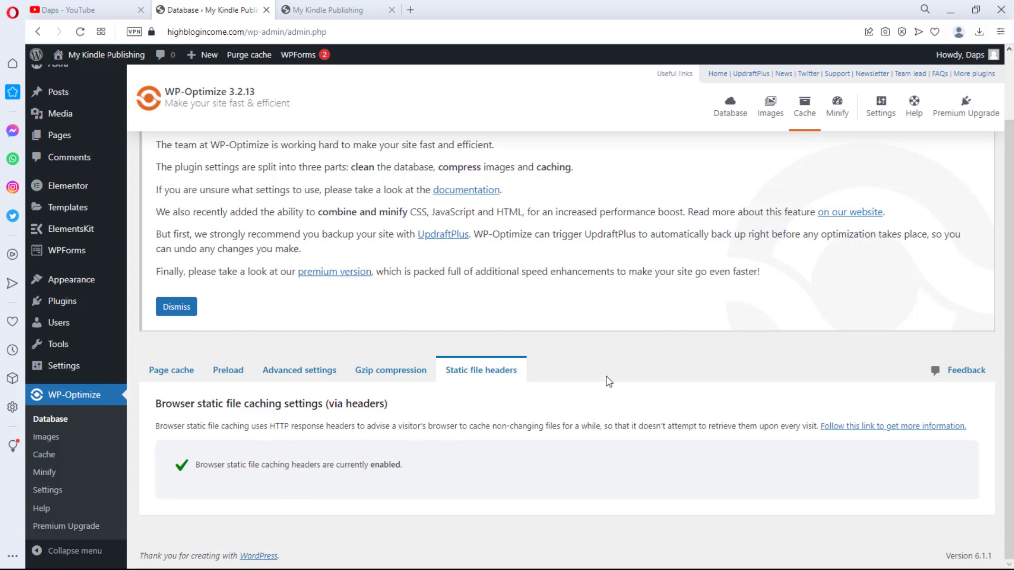
Open the minification settings and enable Minify for the site.
{"action": "left_click", "coordinate": [837, 112]}
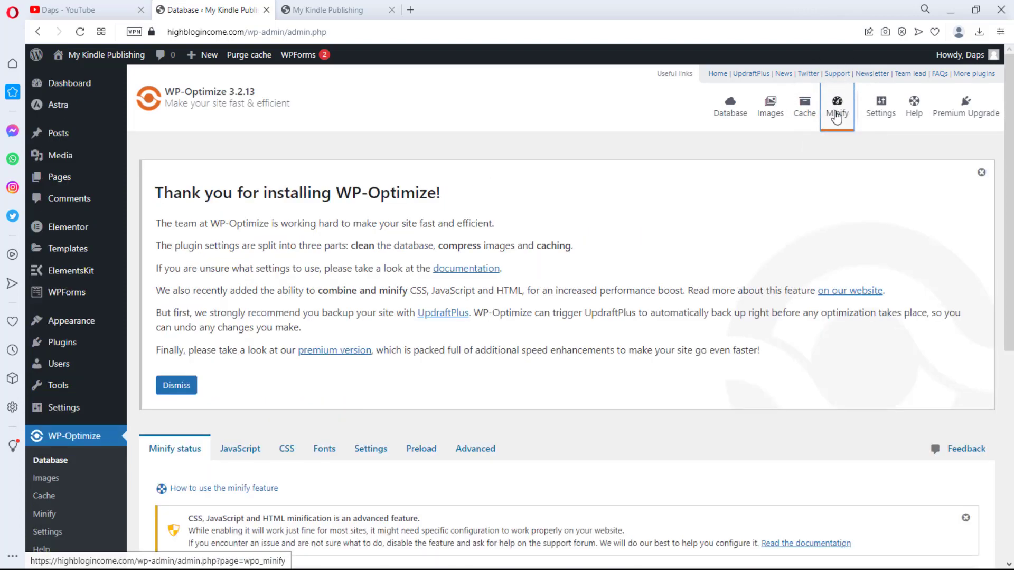
{"action": "scroll", "coordinate": [325, 367], "scroll_direction": "down", "scroll_amount": 3}
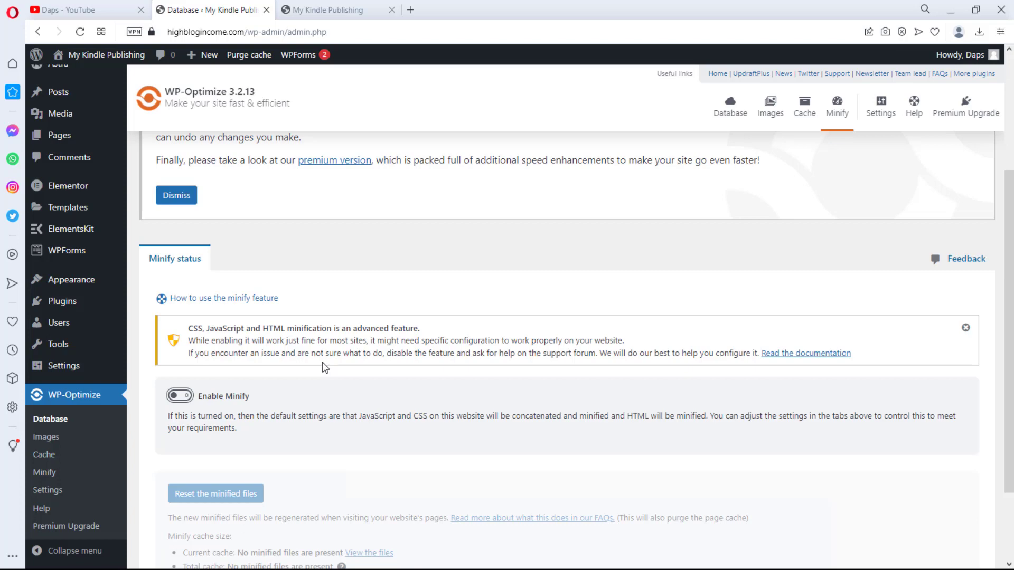
{"action": "scroll", "coordinate": [361, 325], "scroll_direction": "down", "scroll_amount": 3}
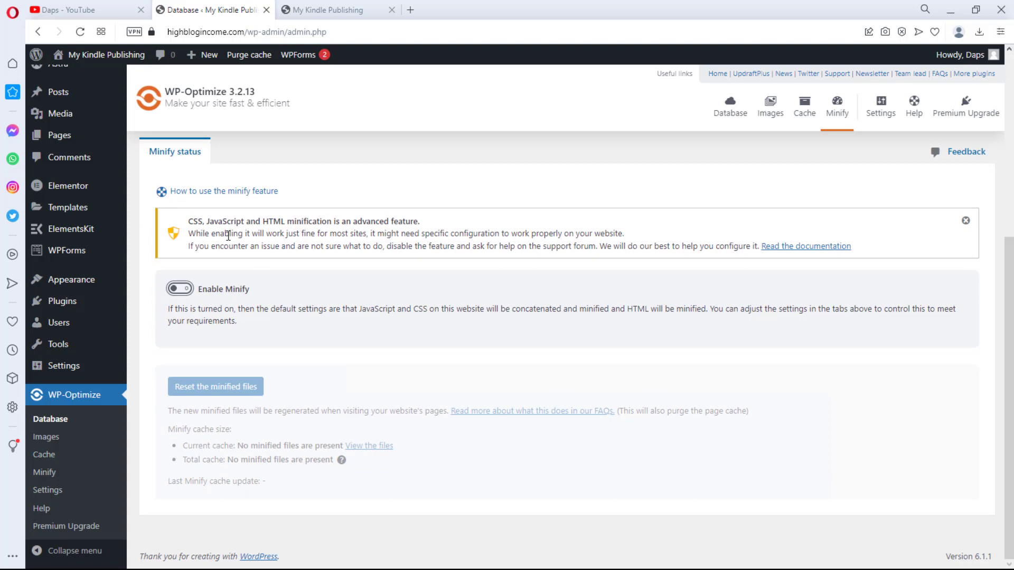
{"action": "left_click", "coordinate": [180, 288]}
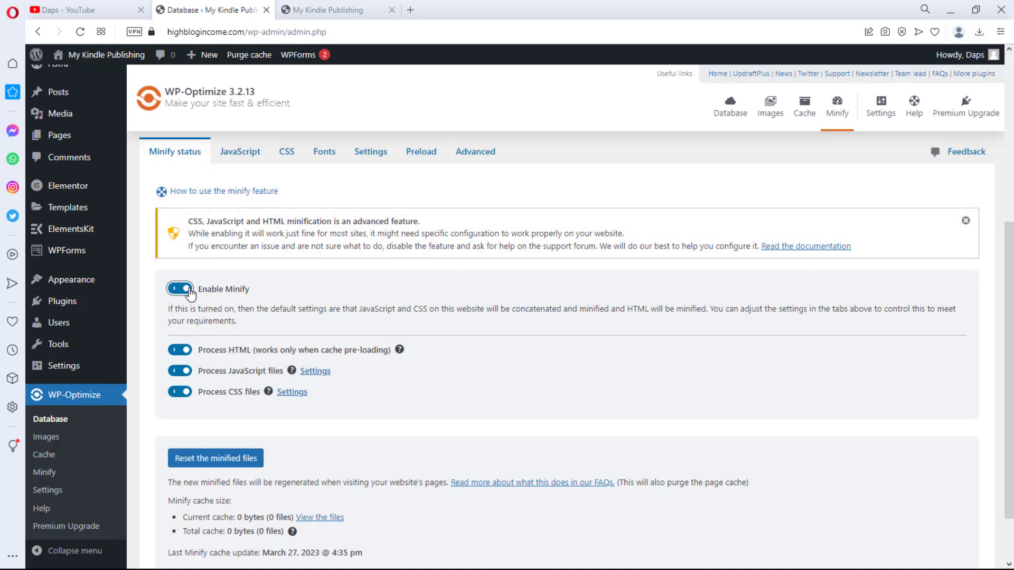
Examine the HTML, JavaScript and CSS processing options and the detailed JavaScript minification, exclusion and defer settings.
{"action": "scroll", "coordinate": [191, 293], "scroll_direction": "down", "scroll_amount": 2}
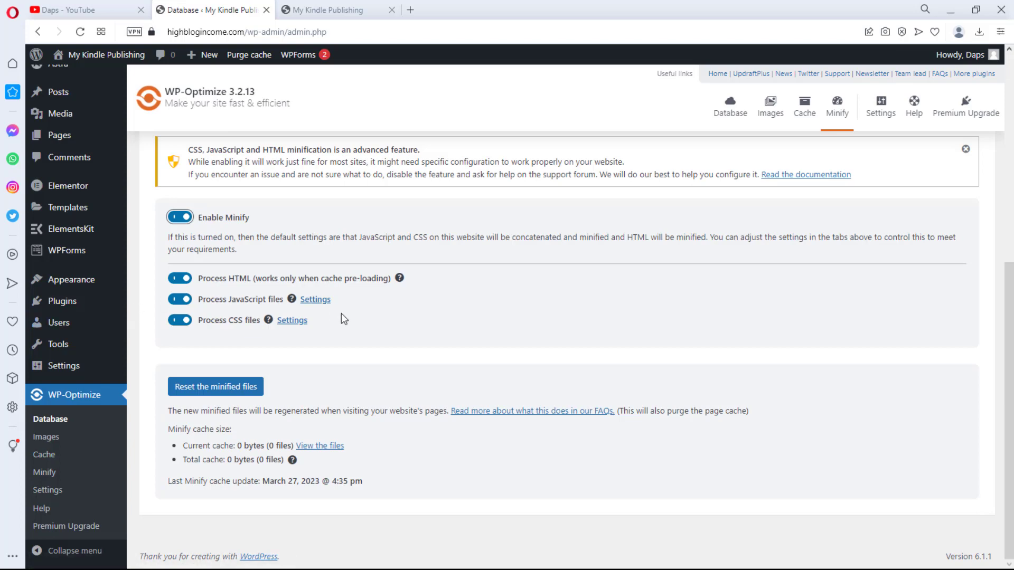
{"action": "scroll", "coordinate": [348, 299], "scroll_direction": "up", "scroll_amount": 6}
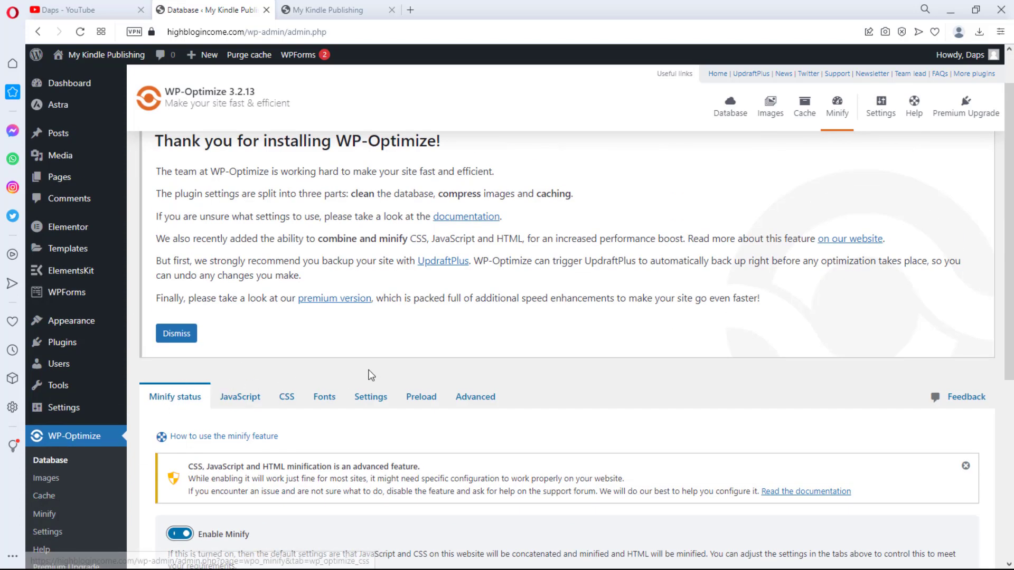
{"action": "scroll", "coordinate": [373, 382], "scroll_direction": "down", "scroll_amount": 5}
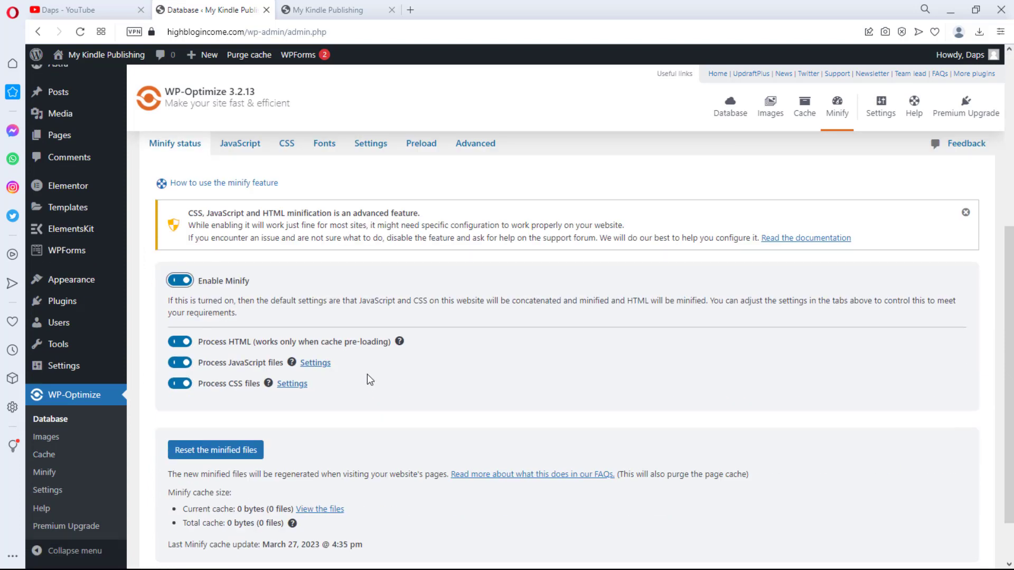
{"action": "scroll", "coordinate": [357, 387], "scroll_direction": "down", "scroll_amount": 2}
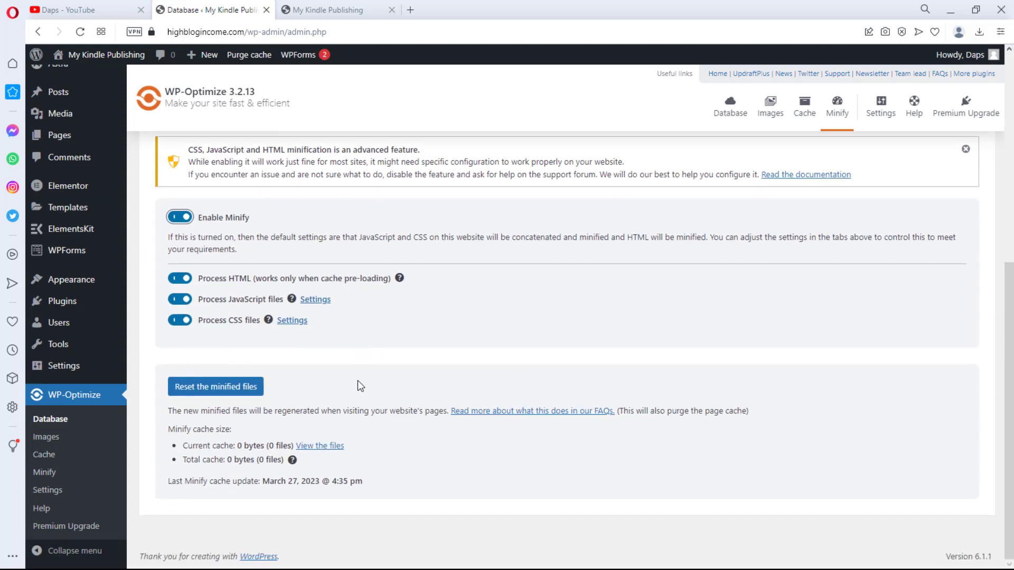
{"action": "scroll", "coordinate": [357, 380], "scroll_direction": "up", "scroll_amount": 4}
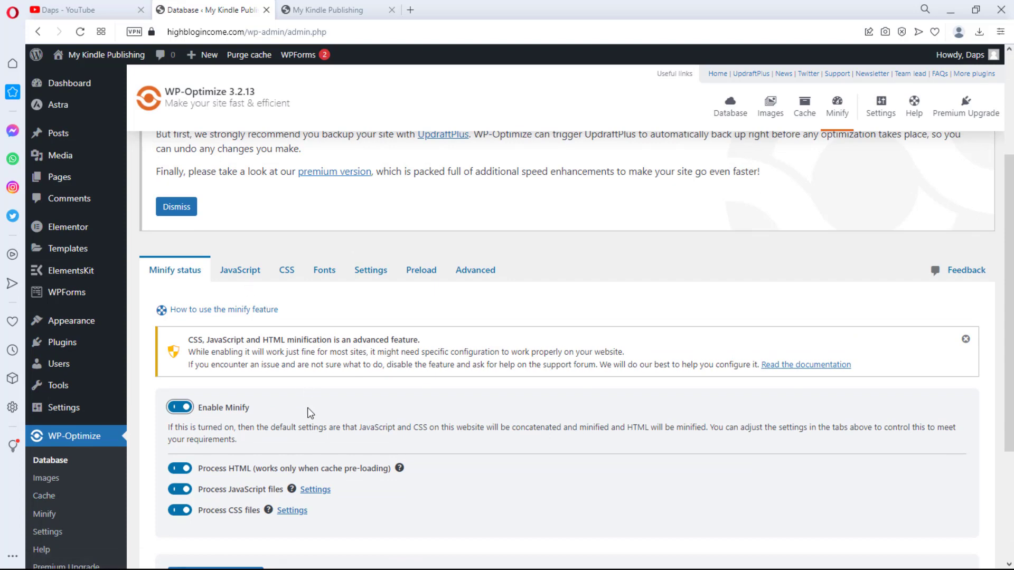
{"action": "left_click", "coordinate": [241, 270]}
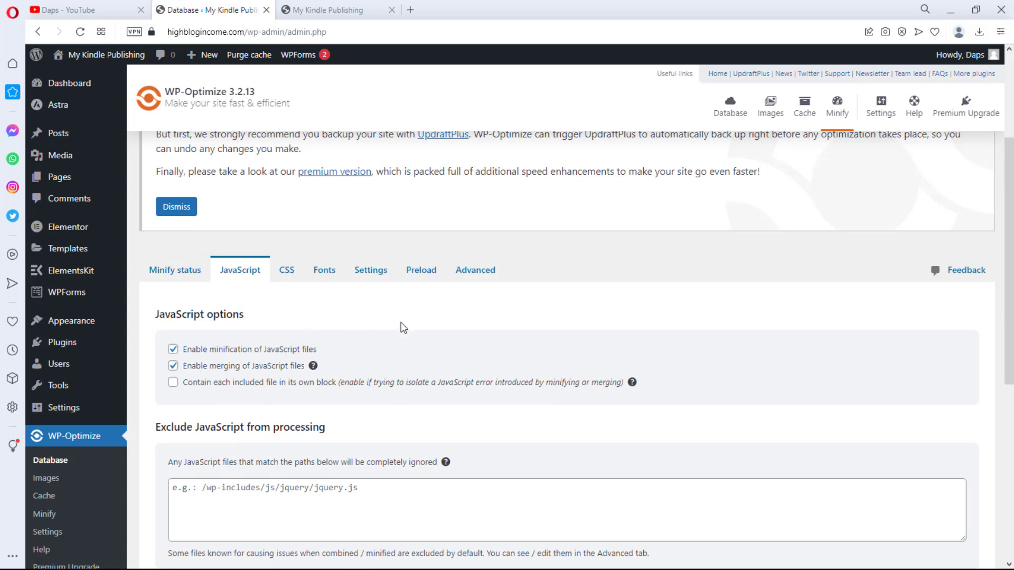
{"action": "scroll", "coordinate": [401, 322], "scroll_direction": "down", "scroll_amount": 1}
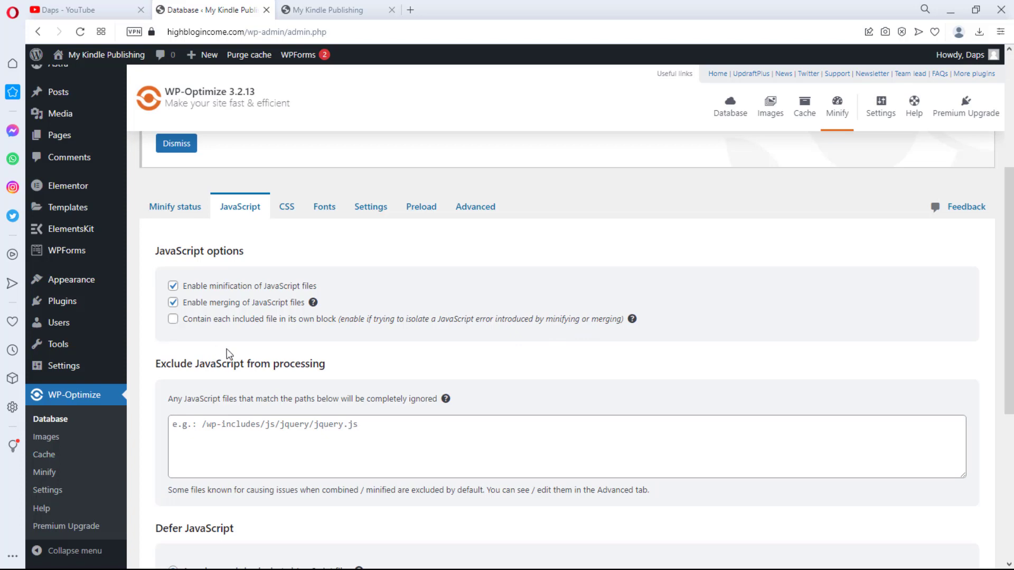
{"action": "scroll", "coordinate": [454, 314], "scroll_direction": "down", "scroll_amount": 1}
{"action": "scroll", "coordinate": [454, 313], "scroll_direction": "down", "scroll_amount": 1}
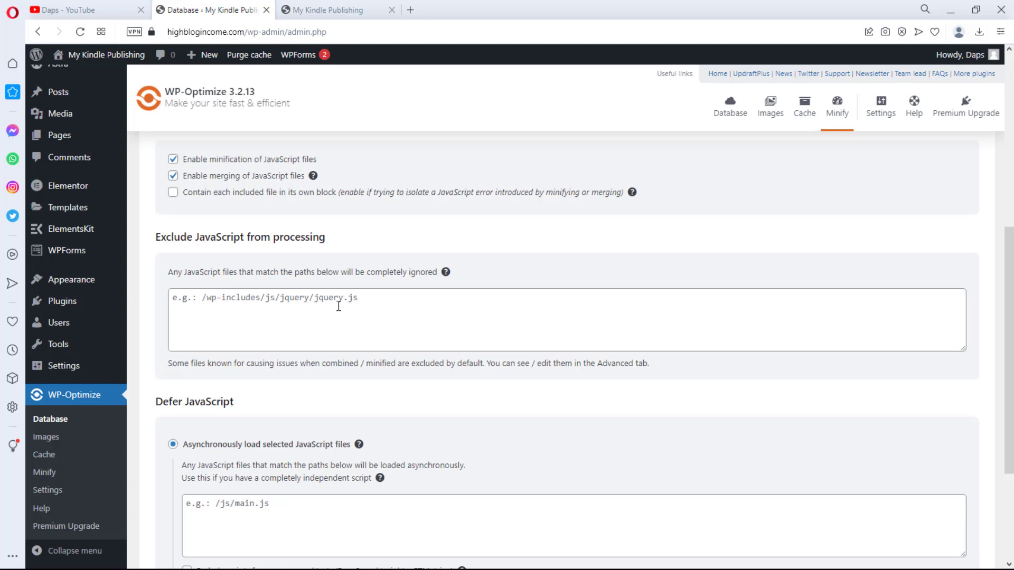
{"action": "scroll", "coordinate": [339, 306], "scroll_direction": "up", "scroll_amount": 3}
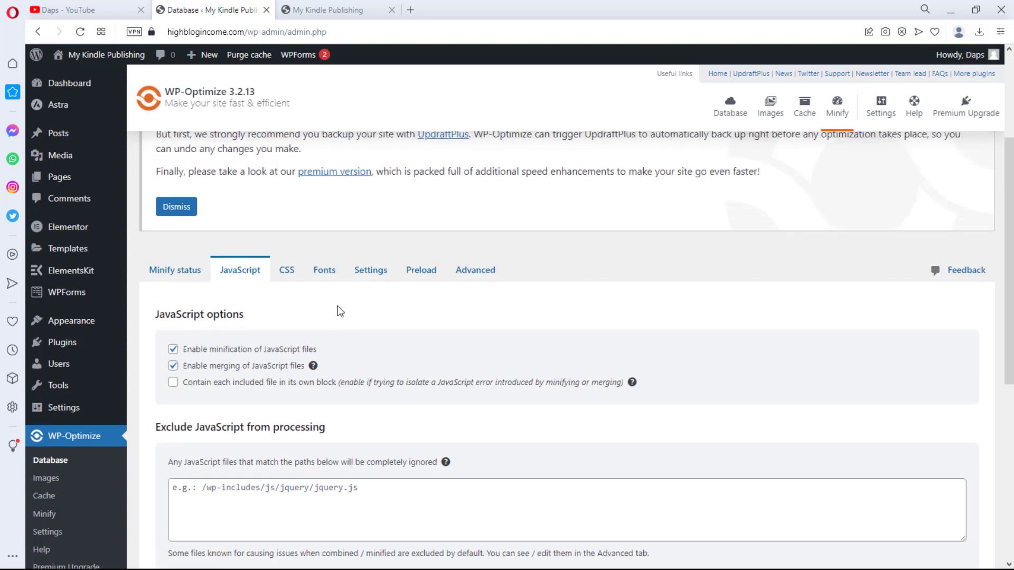
{"action": "scroll", "coordinate": [339, 311], "scroll_direction": "down", "scroll_amount": 5}
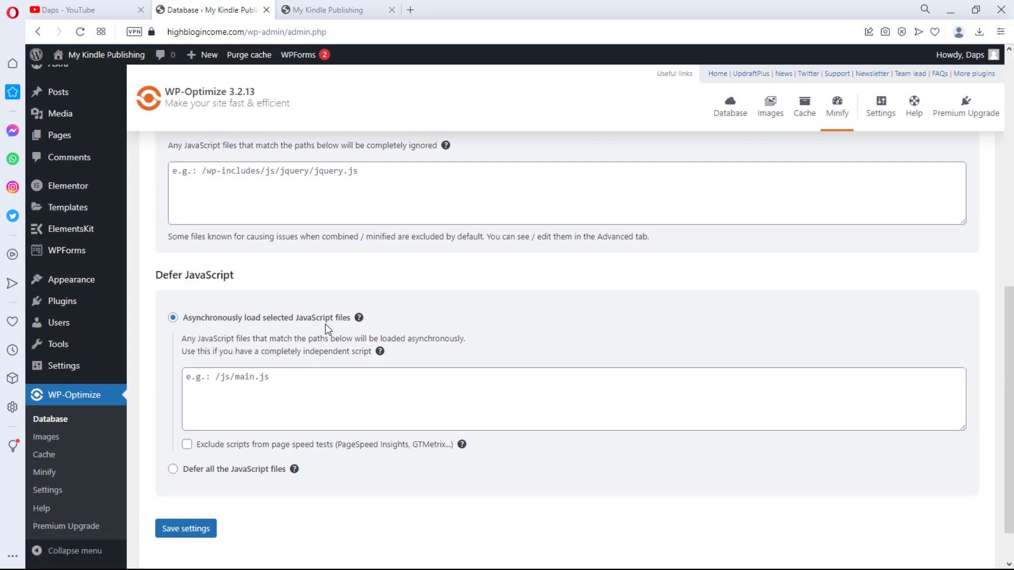
In the CSS minification options, enable stripping of the "print" related stylesheets and save the settings.
{"action": "scroll", "coordinate": [326, 324], "scroll_direction": "up", "scroll_amount": 5}
{"action": "left_click", "coordinate": [286, 271]}
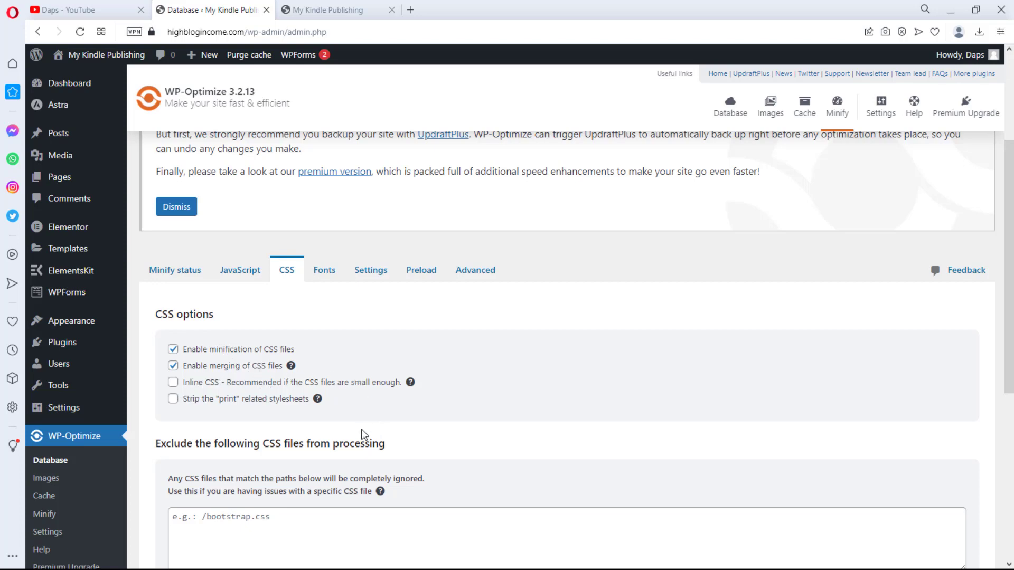
{"action": "left_click", "coordinate": [172, 400]}
{"action": "scroll", "coordinate": [542, 395], "scroll_direction": "down", "scroll_amount": 3}
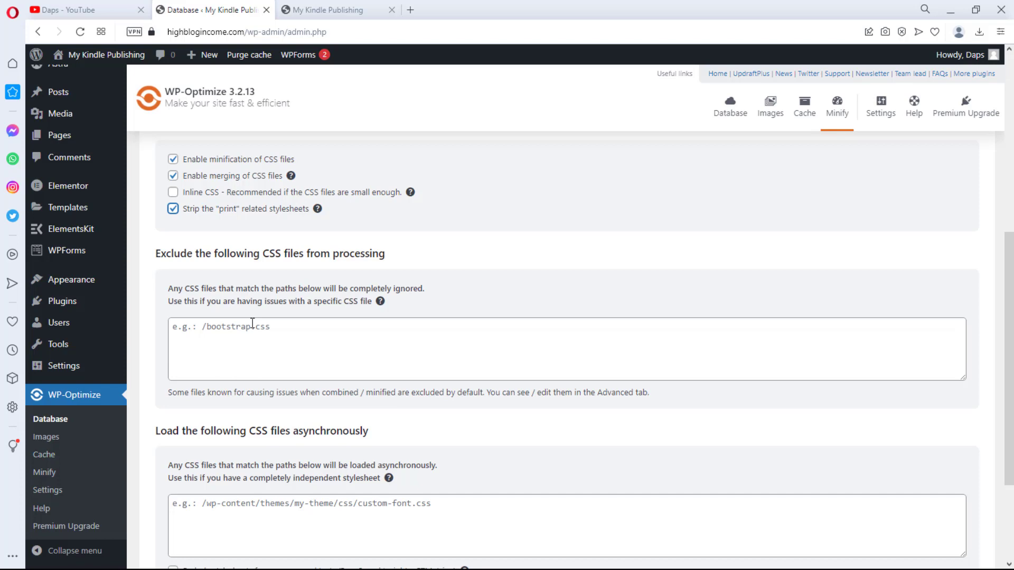
{"action": "scroll", "coordinate": [536, 258], "scroll_direction": "up", "scroll_amount": 4}
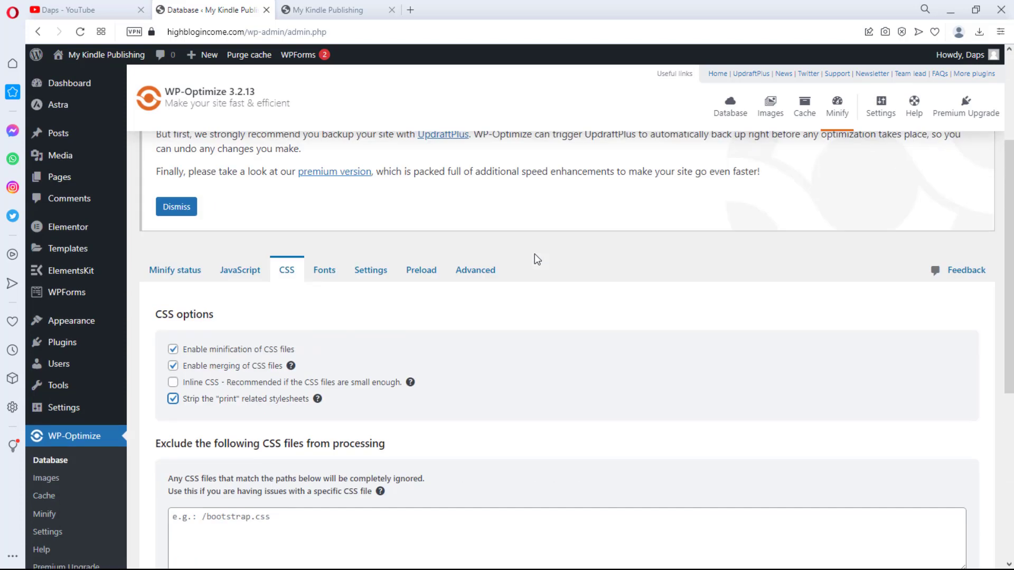
{"action": "scroll", "coordinate": [537, 259], "scroll_direction": "down", "scroll_amount": 6}
{"action": "scroll", "coordinate": [538, 257], "scroll_direction": "down", "scroll_amount": 1}
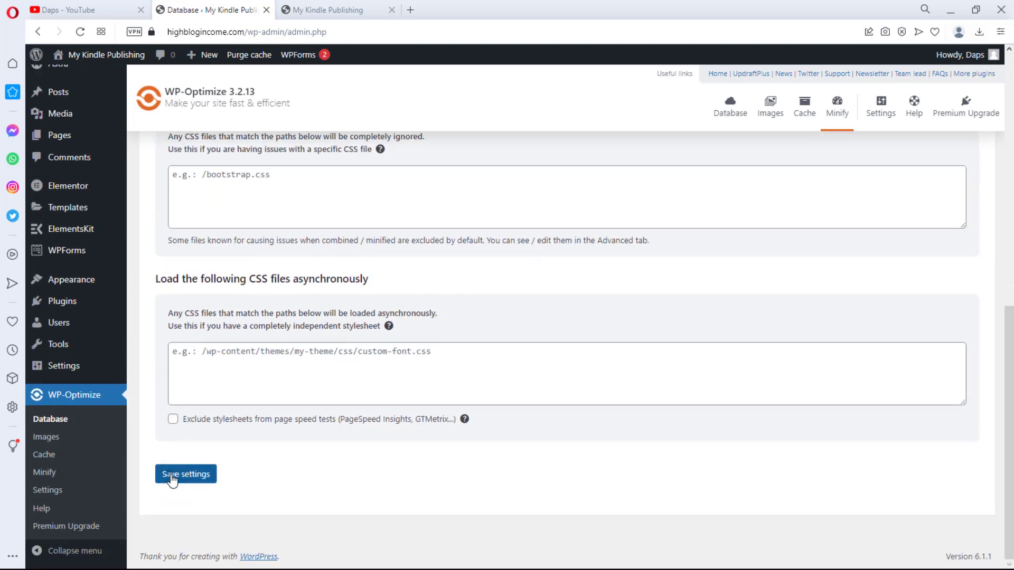
{"action": "left_click", "coordinate": [171, 477]}
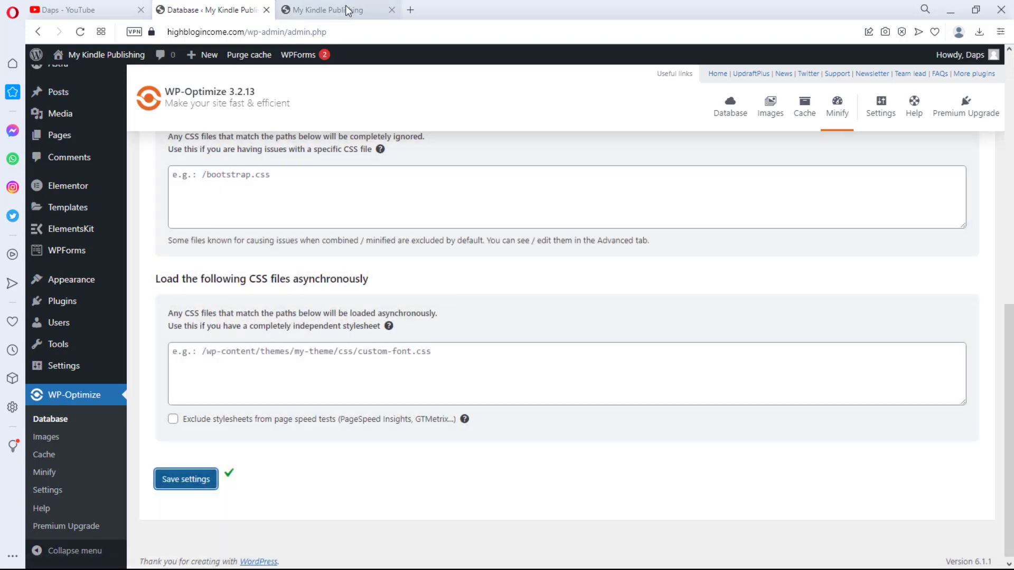
Reload the live site's home page and check how it displays with the minification settings.
{"action": "left_click", "coordinate": [351, 17]}
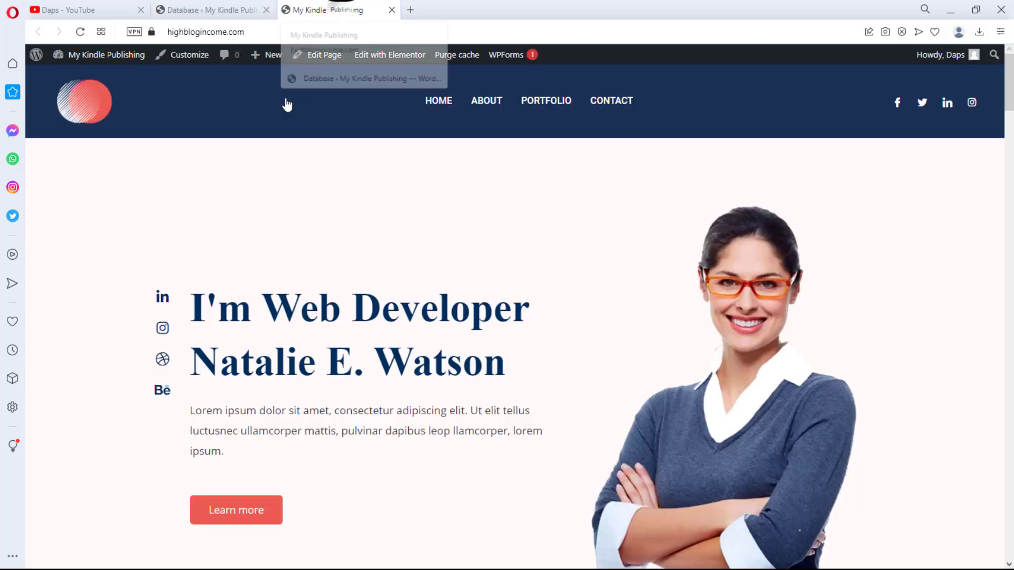
{"action": "left_click", "coordinate": [80, 32]}
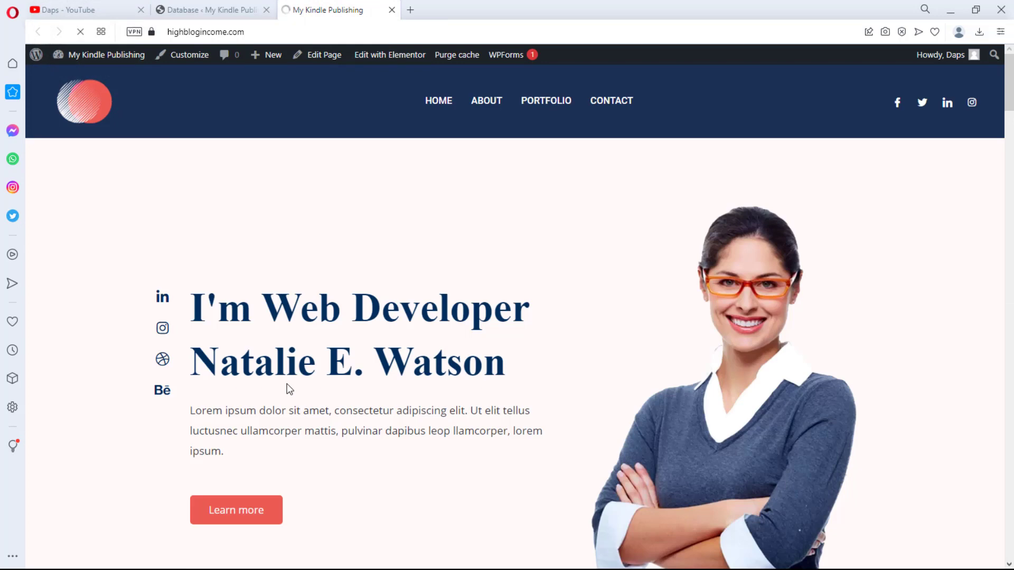
{"action": "scroll", "coordinate": [309, 159], "scroll_direction": "down", "scroll_amount": 5}
{"action": "scroll", "coordinate": [315, 222], "scroll_direction": "up", "scroll_amount": 5}
Return to the WP-Optimize admin page and review the Google Fonts and Font Awesome loading options.
{"action": "left_click", "coordinate": [212, 9]}
{"action": "scroll", "coordinate": [297, 346], "scroll_direction": "up", "scroll_amount": 5}
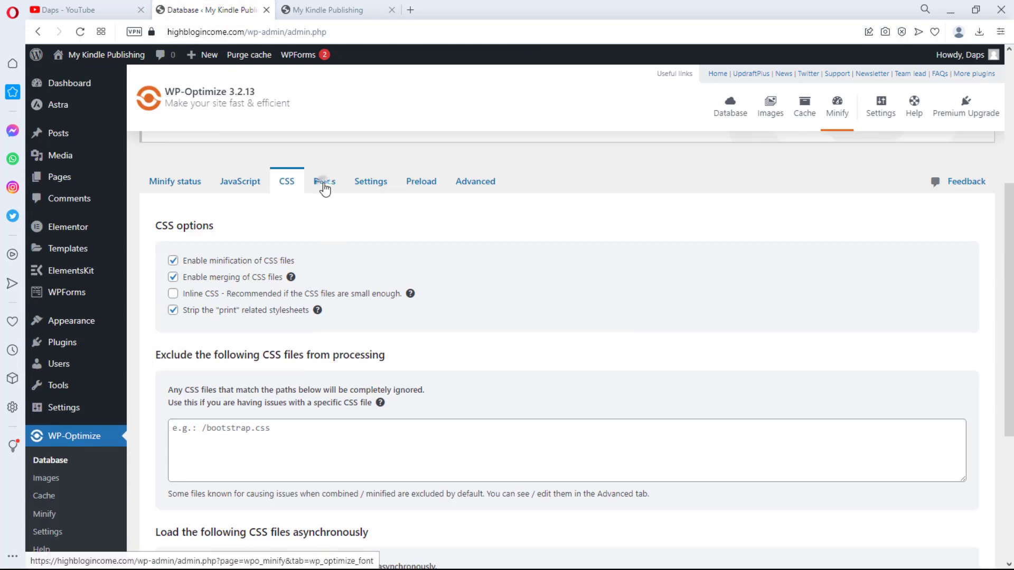
{"action": "left_click", "coordinate": [324, 186]}
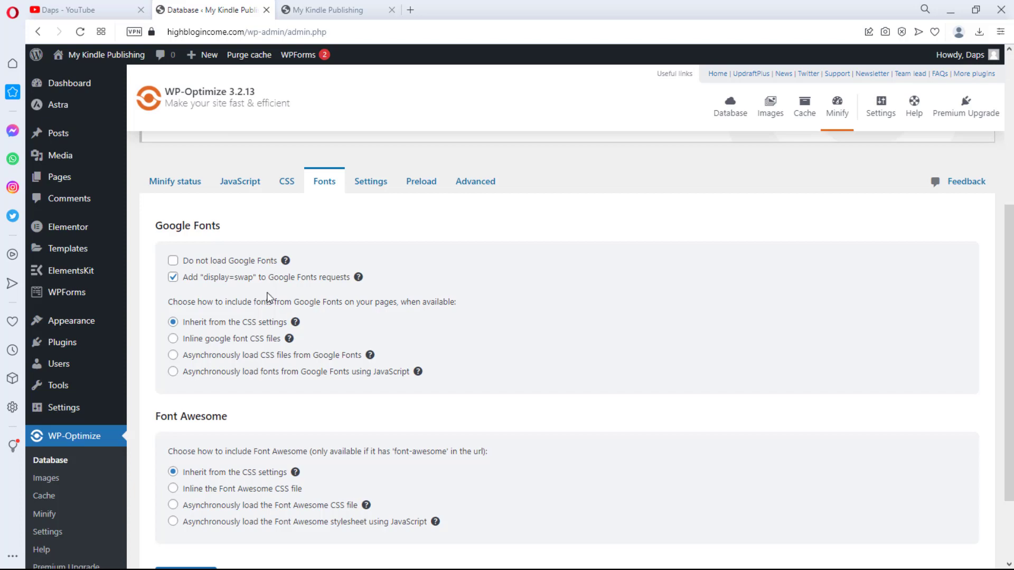
{"action": "scroll", "coordinate": [454, 301], "scroll_direction": "down", "scroll_amount": 2}
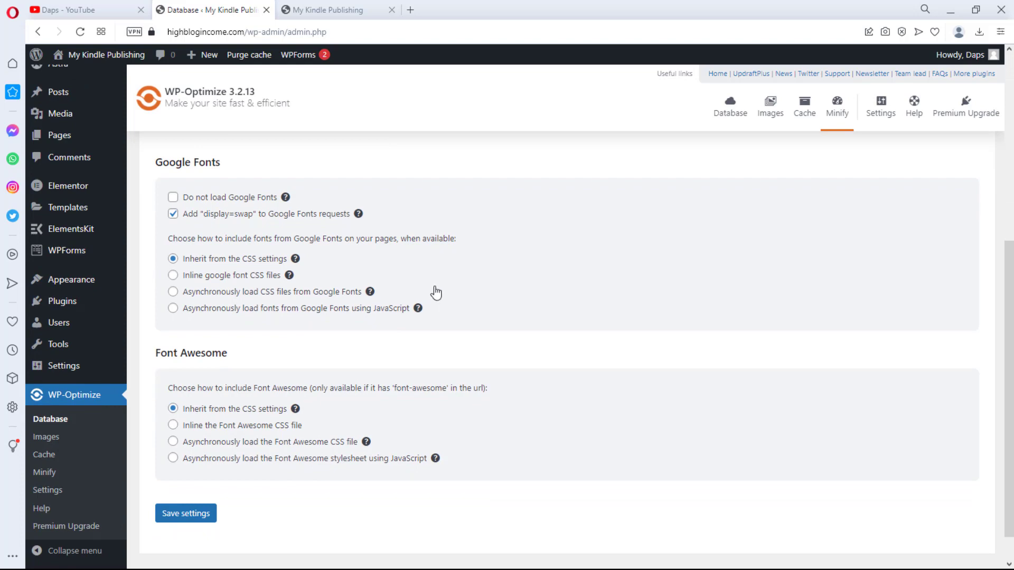
{"action": "scroll", "coordinate": [572, 340], "scroll_direction": "up", "scroll_amount": 5}
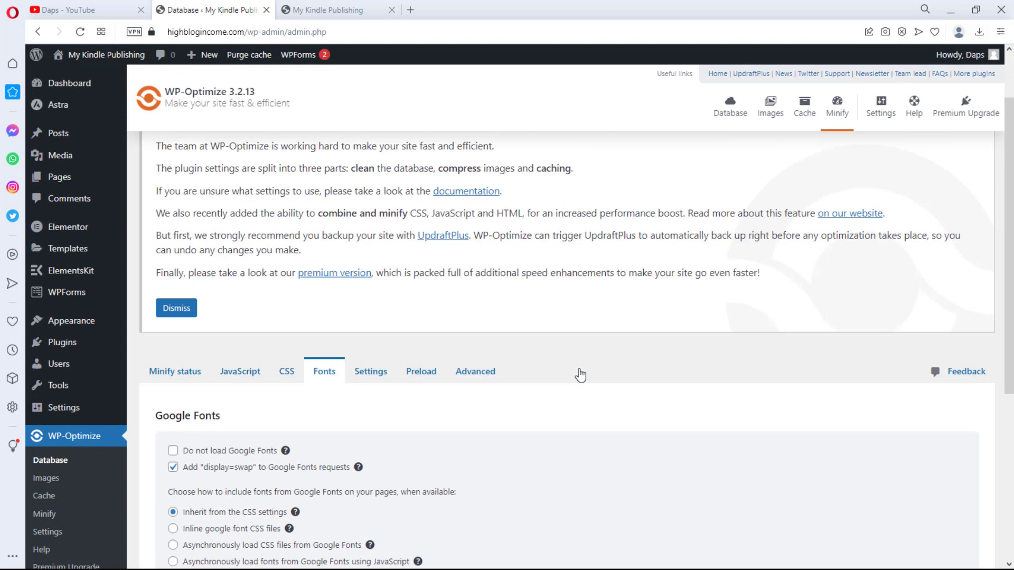
{"action": "scroll", "coordinate": [581, 375], "scroll_direction": "down", "scroll_amount": 4}
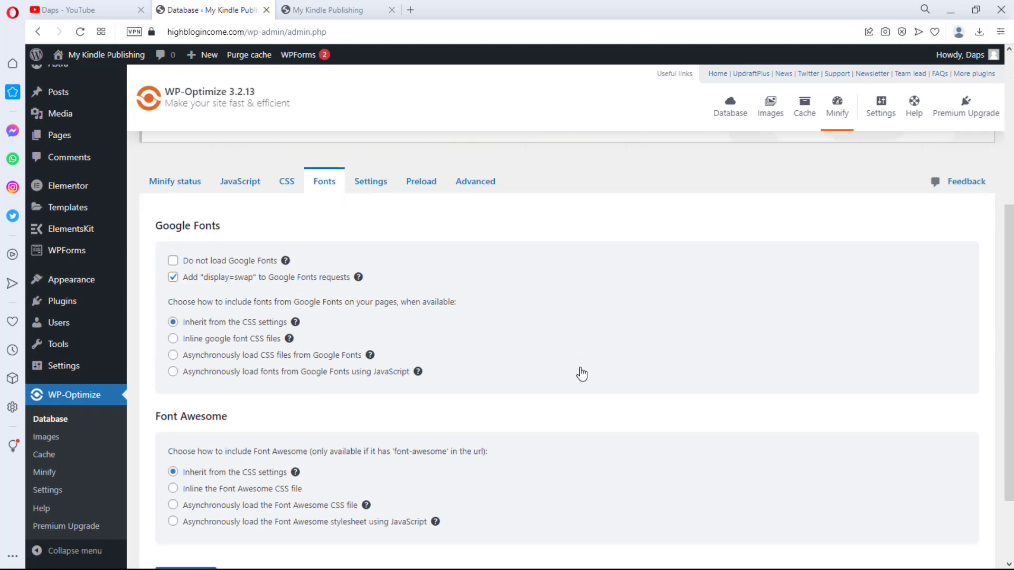
In the miscellaneous minify settings, set the SSL option for the generated assets to Force HTTPS.
{"action": "left_click", "coordinate": [380, 181]}
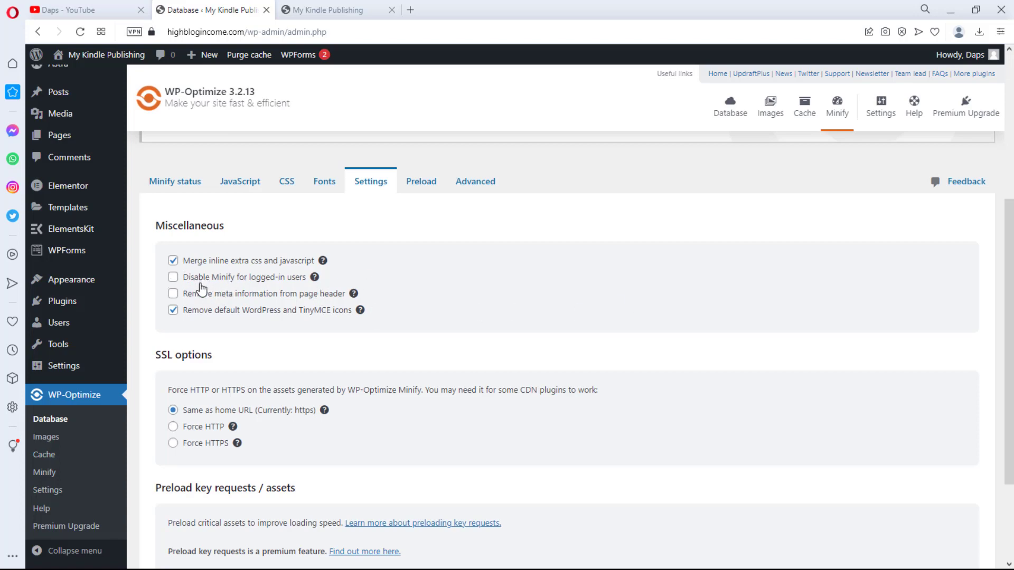
{"action": "scroll", "coordinate": [200, 288], "scroll_direction": "down", "scroll_amount": 1}
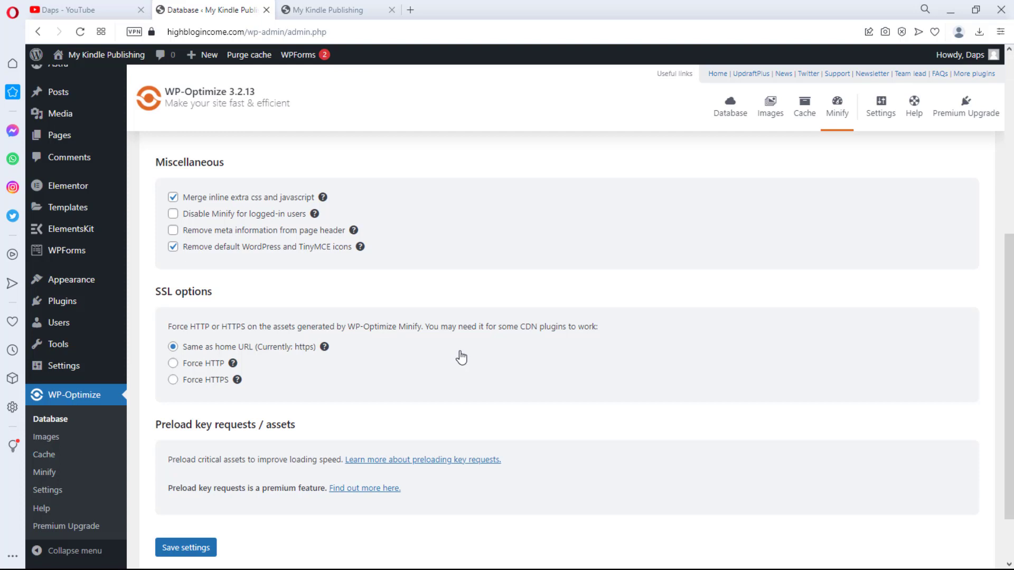
{"action": "left_click", "coordinate": [174, 380]}
{"action": "left_click", "coordinate": [172, 348]}
{"action": "left_click", "coordinate": [173, 379]}
{"action": "scroll", "coordinate": [561, 355], "scroll_direction": "down", "scroll_amount": 2}
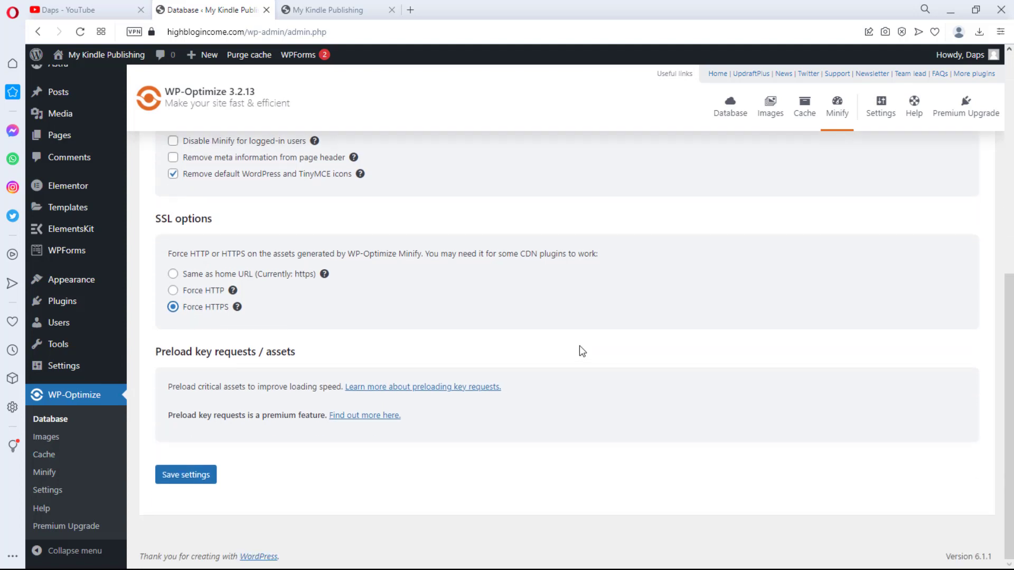
Examine the minify preload option, the list of processed JavaScript and CSS files, and the advanced minify options.
{"action": "scroll", "coordinate": [598, 348], "scroll_direction": "up", "scroll_amount": 5}
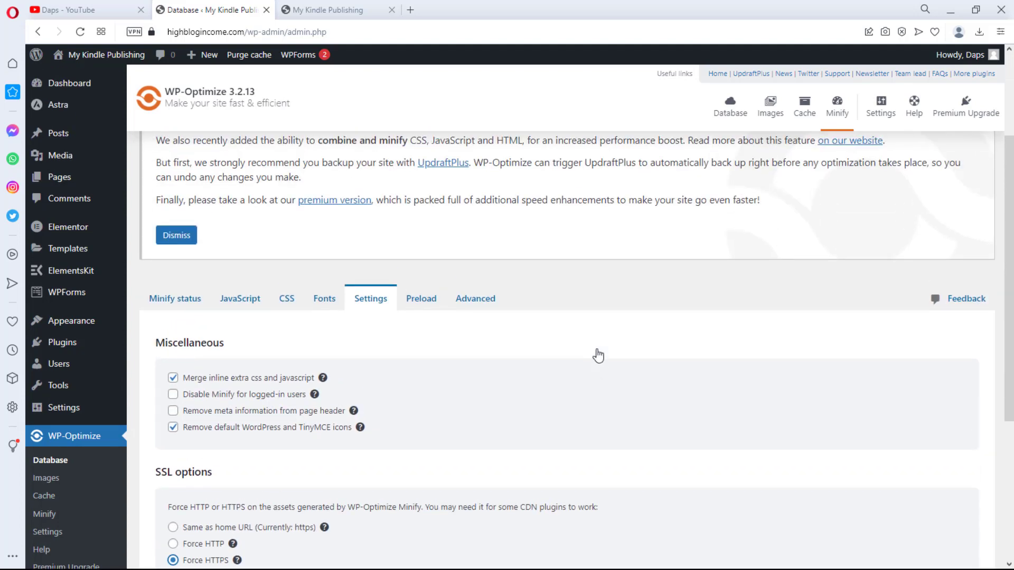
{"action": "left_click", "coordinate": [421, 298]}
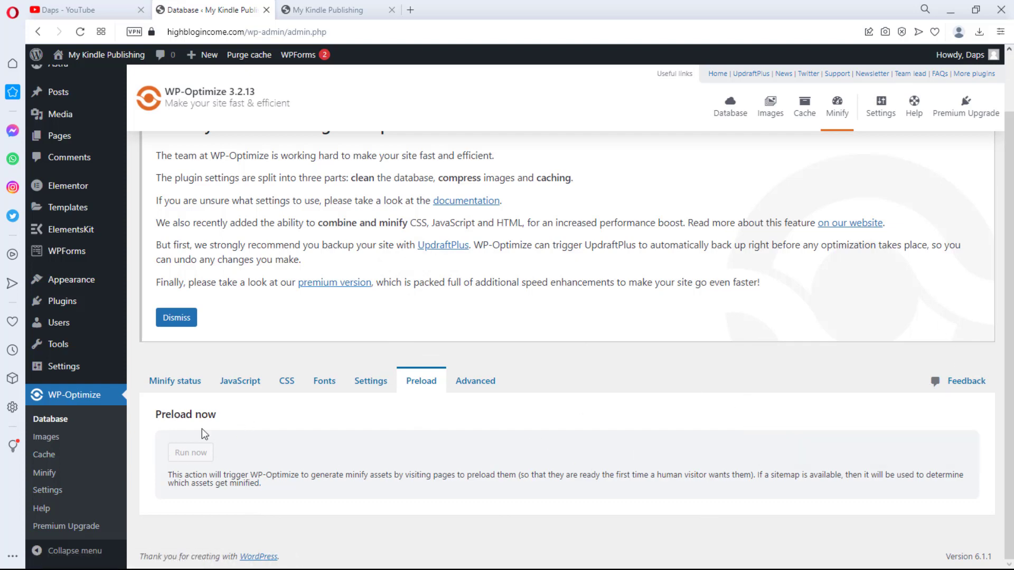
{"action": "left_click", "coordinate": [481, 384]}
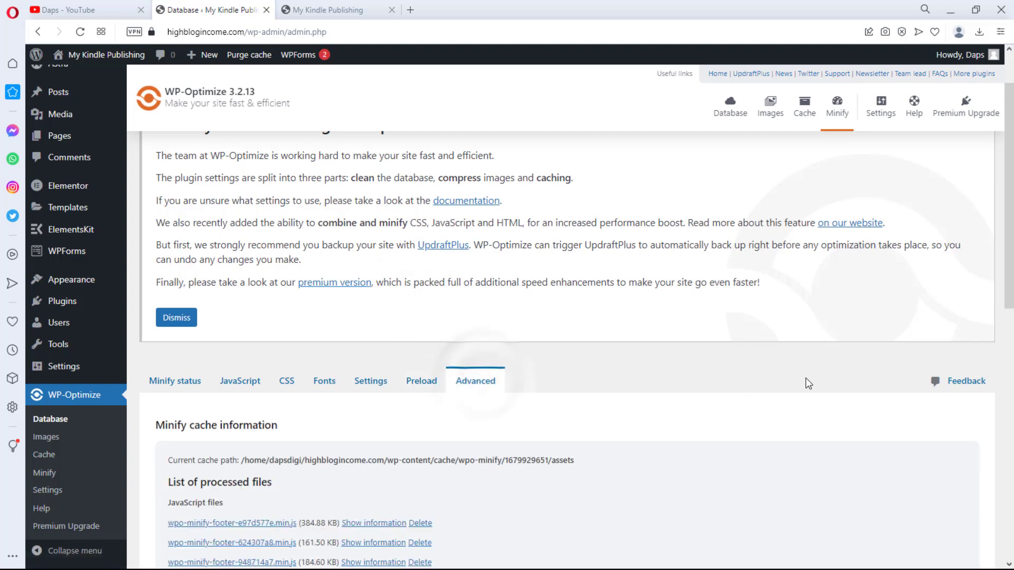
{"action": "scroll", "coordinate": [266, 315], "scroll_direction": "down", "scroll_amount": 2}
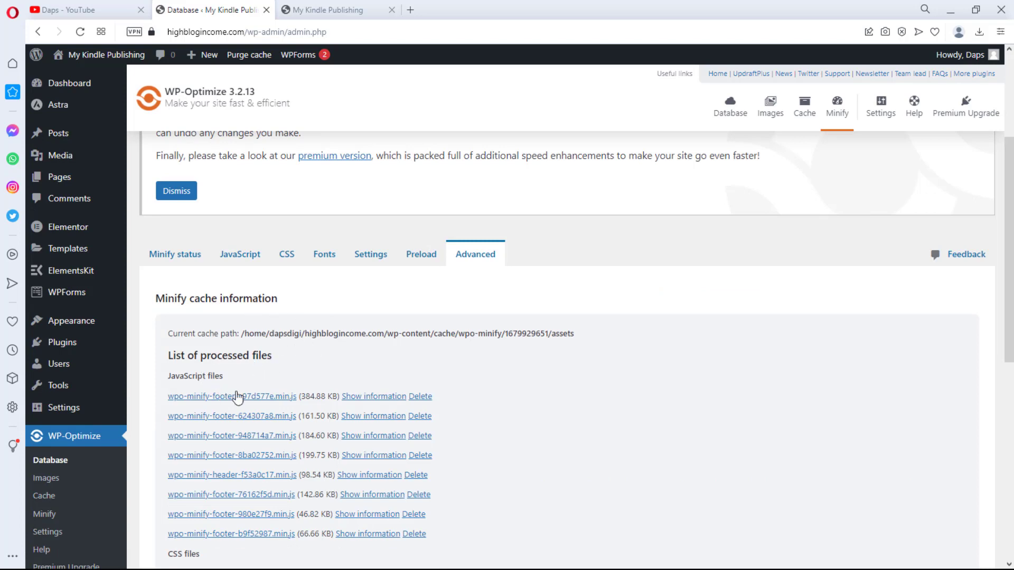
{"action": "scroll", "coordinate": [236, 410], "scroll_direction": "down", "scroll_amount": 1}
{"action": "scroll", "coordinate": [235, 418], "scroll_direction": "down", "scroll_amount": 2}
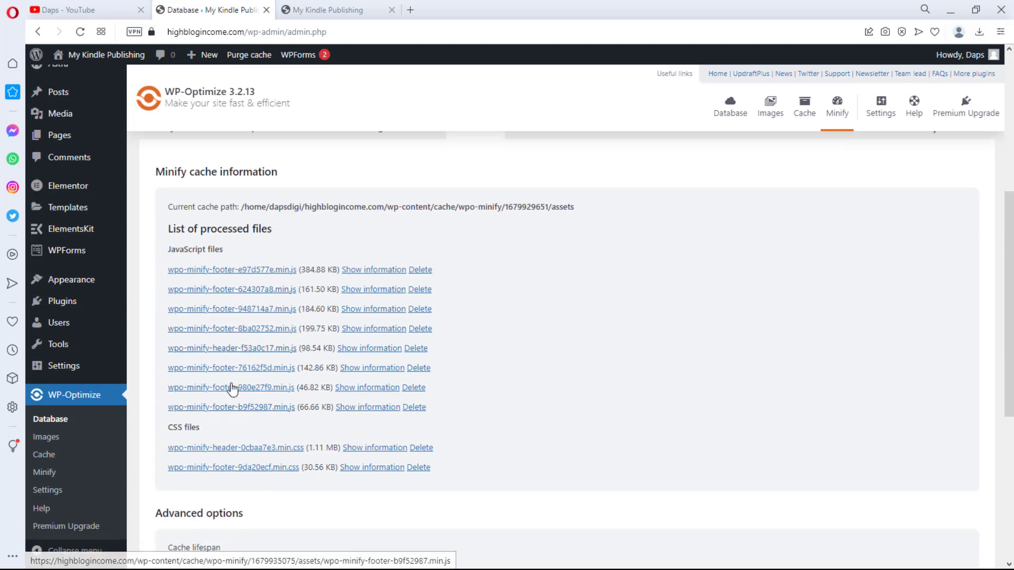
{"action": "scroll", "coordinate": [227, 301], "scroll_direction": "down", "scroll_amount": 3}
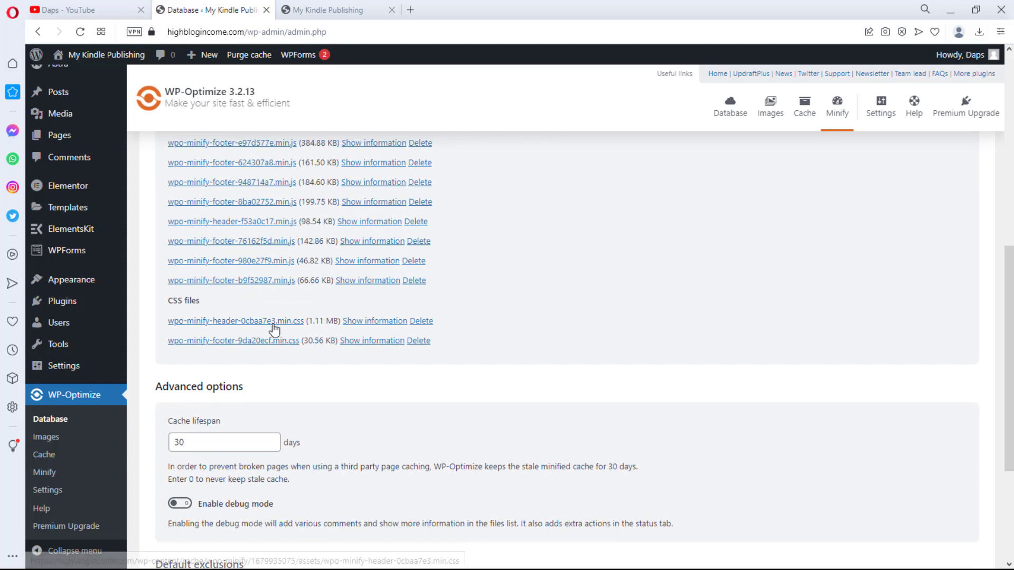
{"action": "scroll", "coordinate": [427, 331], "scroll_direction": "down", "scroll_amount": 4}
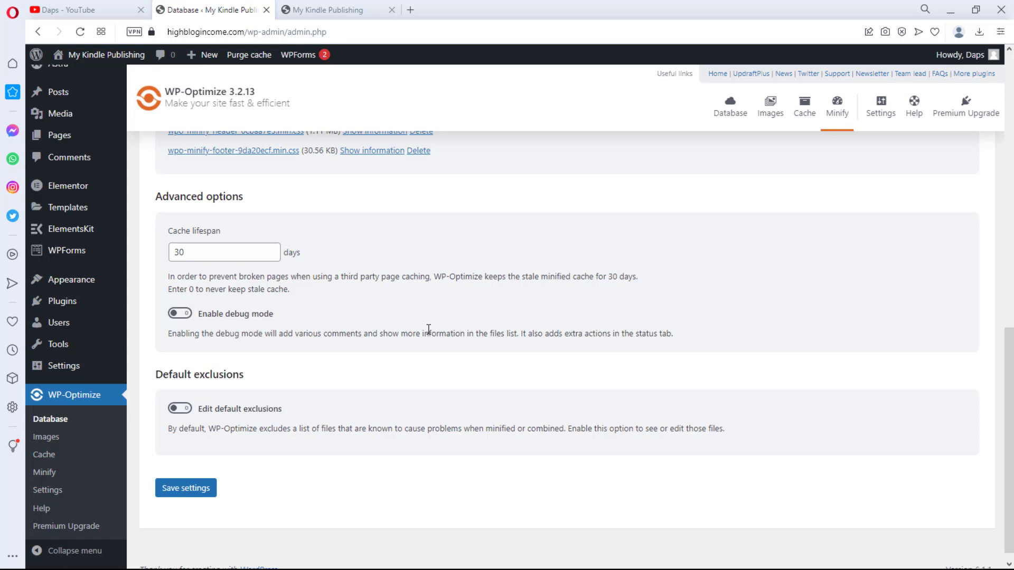
{"action": "scroll", "coordinate": [468, 324], "scroll_direction": "up", "scroll_amount": 3}
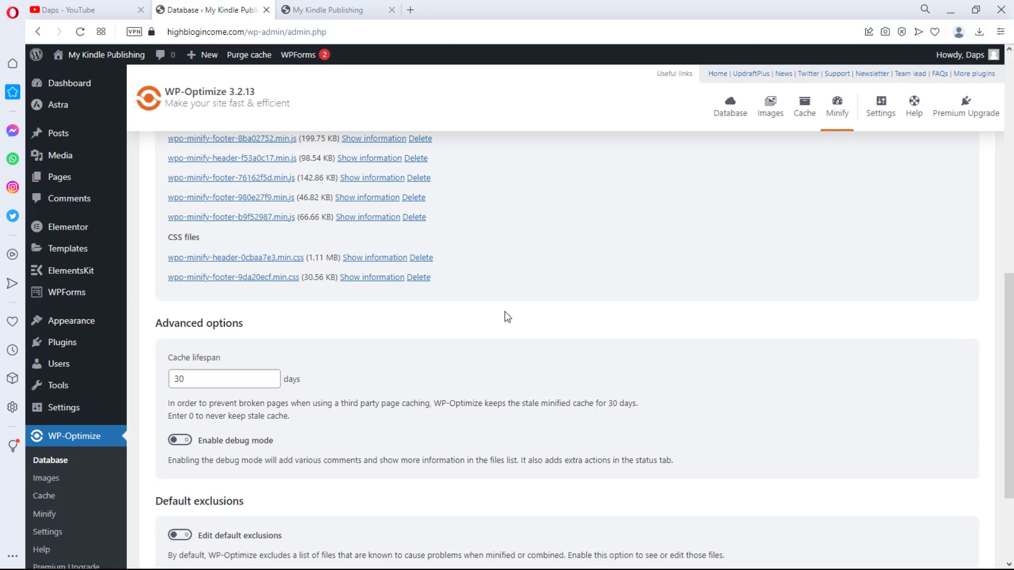
{"action": "scroll", "coordinate": [507, 317], "scroll_direction": "down", "scroll_amount": 3}
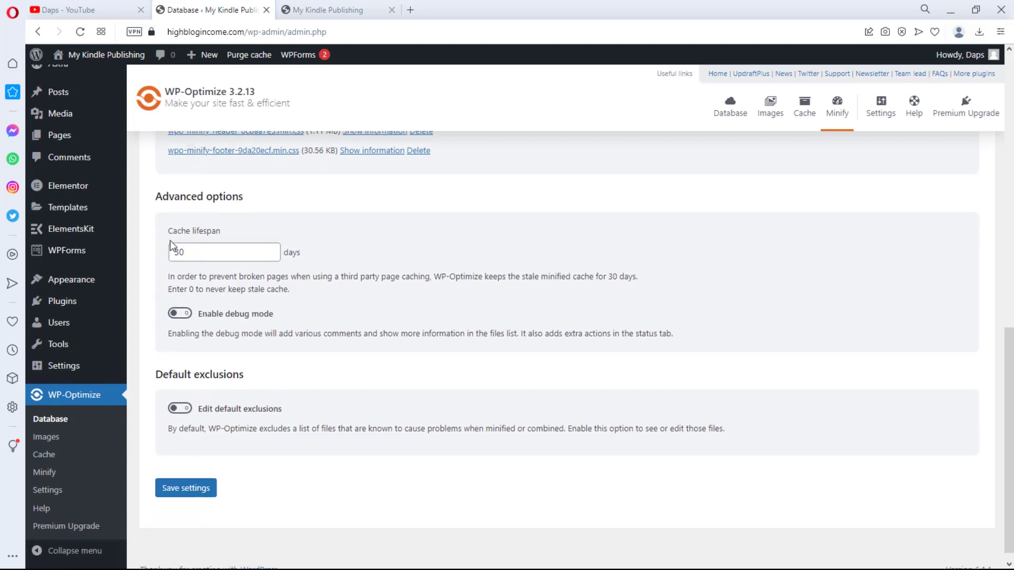
Set the minify cache lifespan to 10 days and save the advanced settings.
{"action": "left_click_drag", "start_coordinate": [182, 252], "coordinate": [154, 253]}
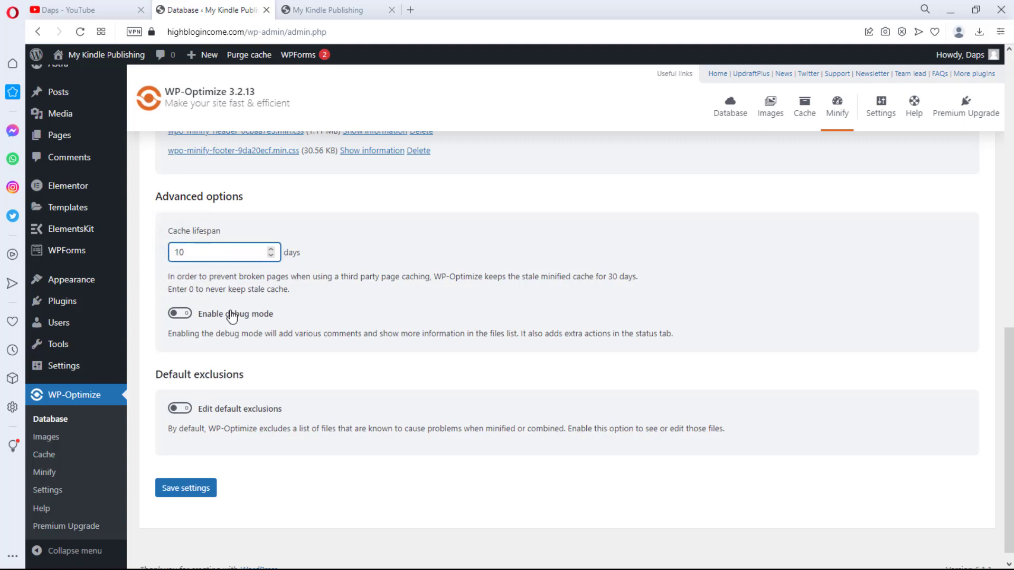
{"action": "type", "text": "10"}
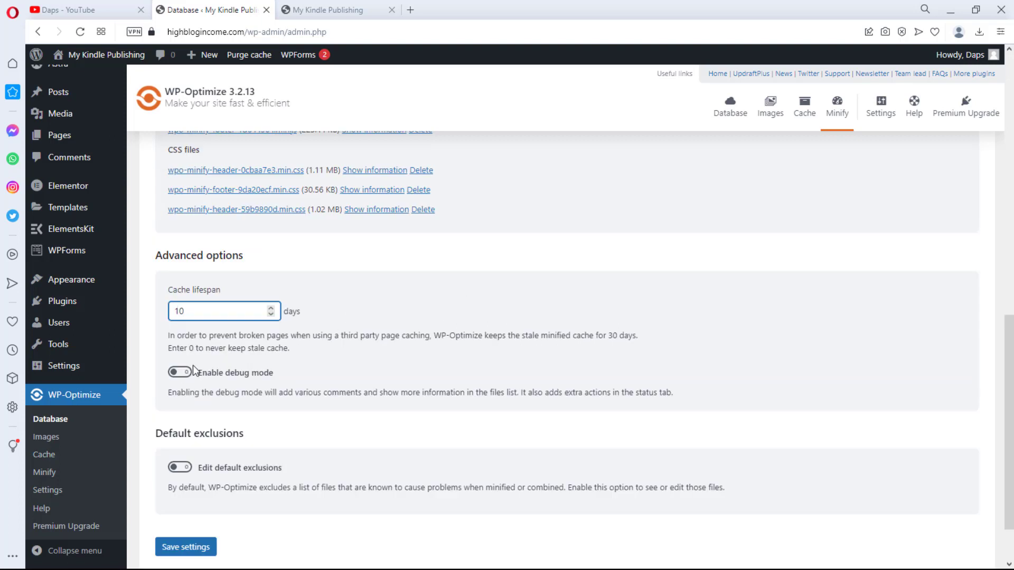
{"action": "scroll", "coordinate": [462, 335], "scroll_direction": "down", "scroll_amount": 2}
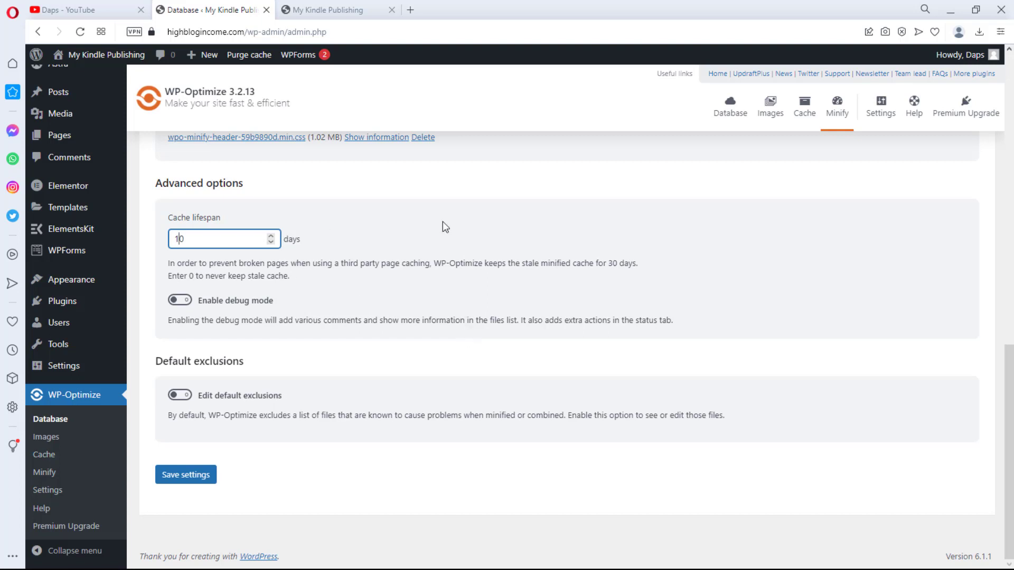
{"action": "left_click", "coordinate": [169, 476]}
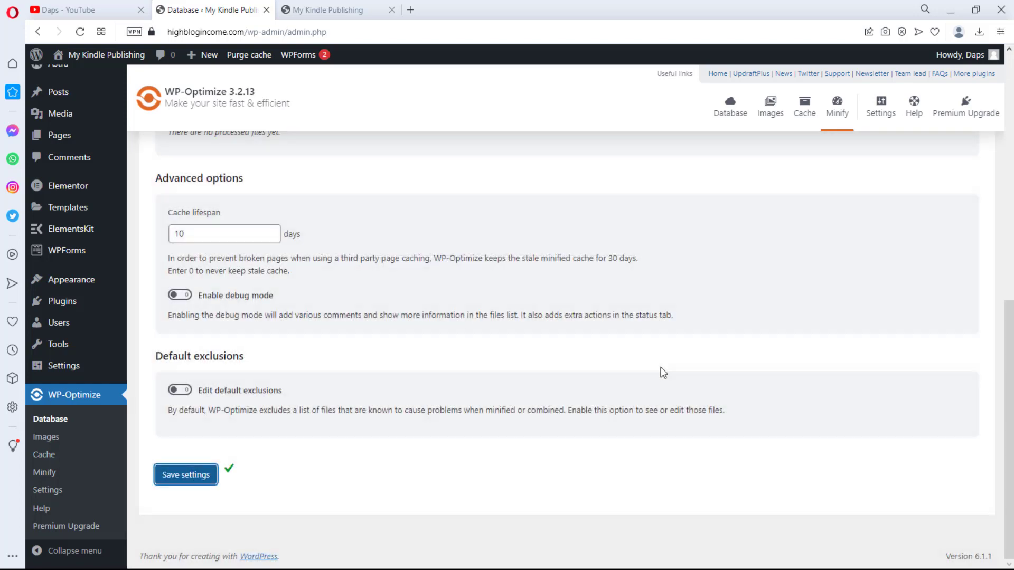
Open WP-Optimize's general settings and disable trackbacks on all previously published posts.
{"action": "scroll", "coordinate": [660, 369], "scroll_direction": "up", "scroll_amount": 10}
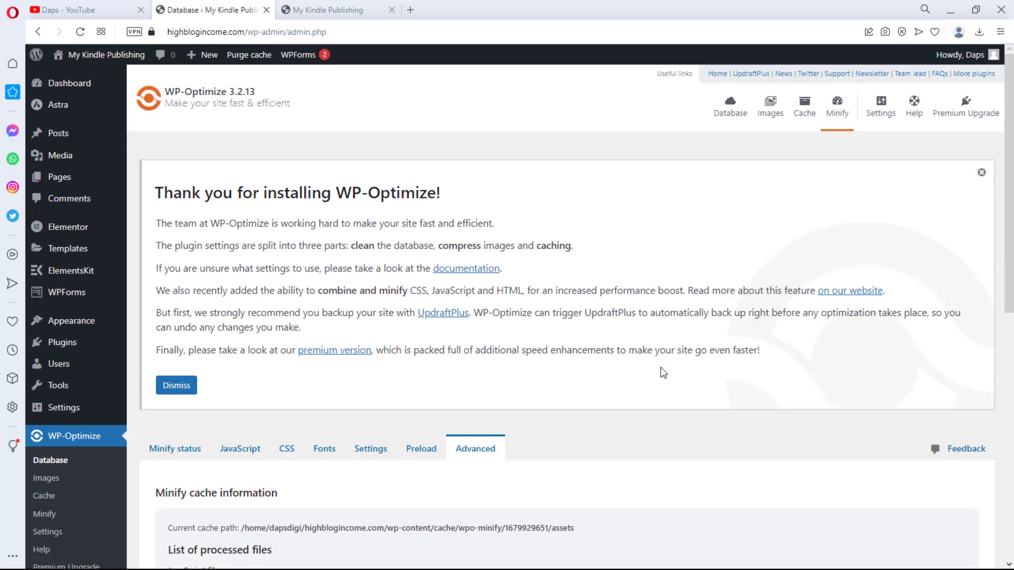
{"action": "left_click", "coordinate": [887, 112]}
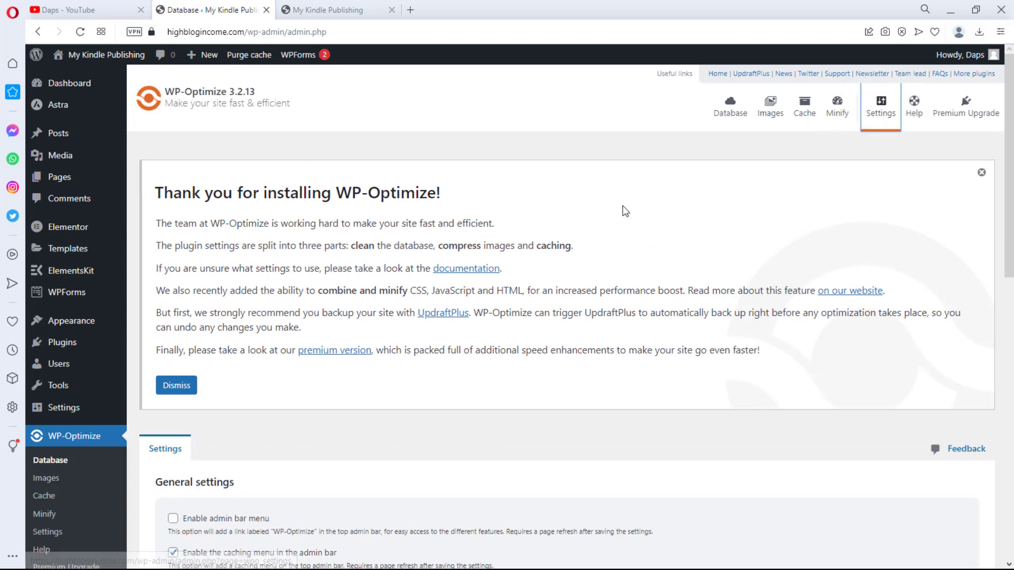
{"action": "scroll", "coordinate": [515, 396], "scroll_direction": "down", "scroll_amount": 2}
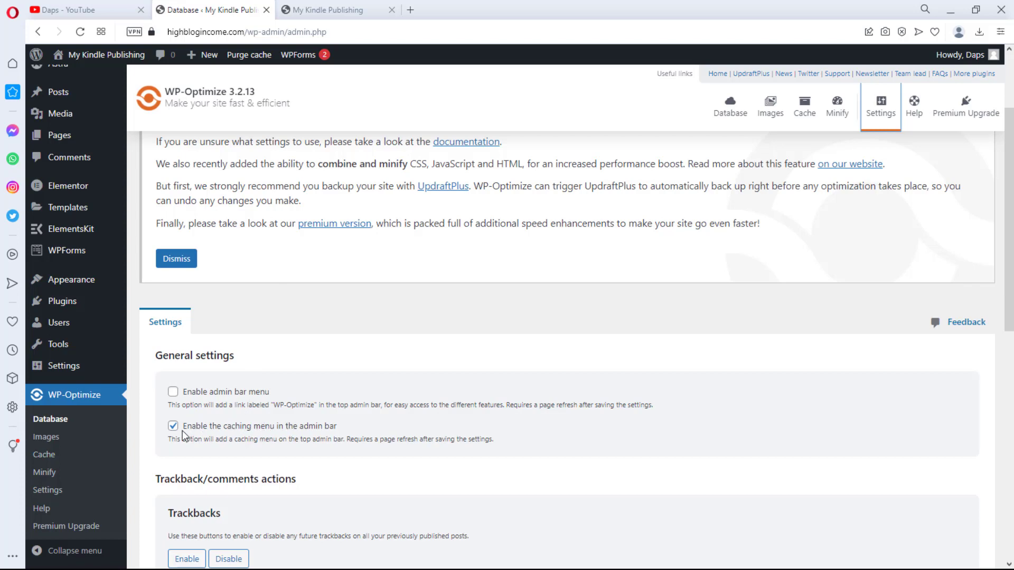
{"action": "mouse_move", "coordinate": [251, 62]}
{"action": "scroll", "coordinate": [438, 368], "scroll_direction": "down", "scroll_amount": 2}
{"action": "scroll", "coordinate": [455, 304], "scroll_direction": "down", "scroll_amount": 2}
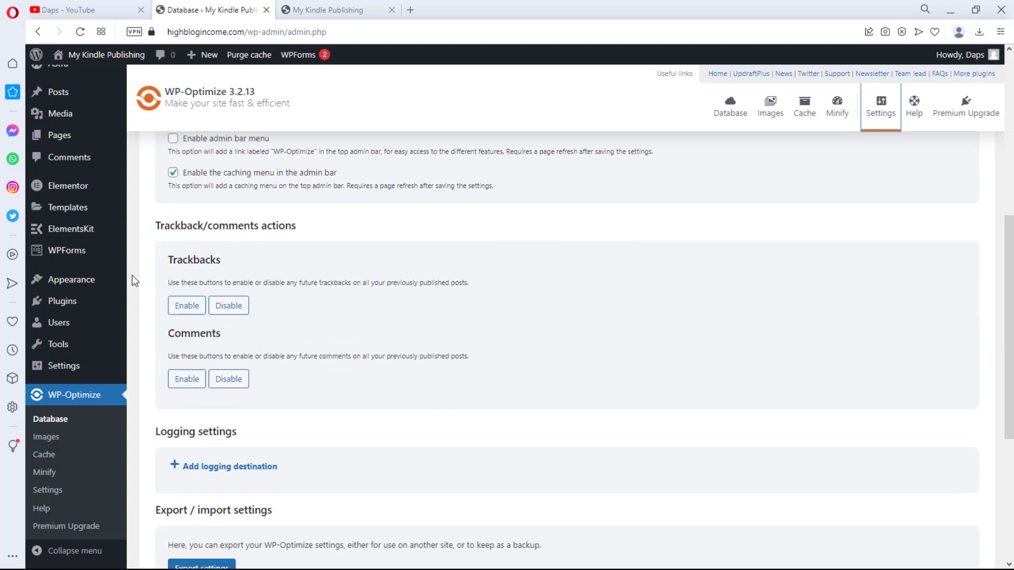
{"action": "left_click", "coordinate": [231, 306]}
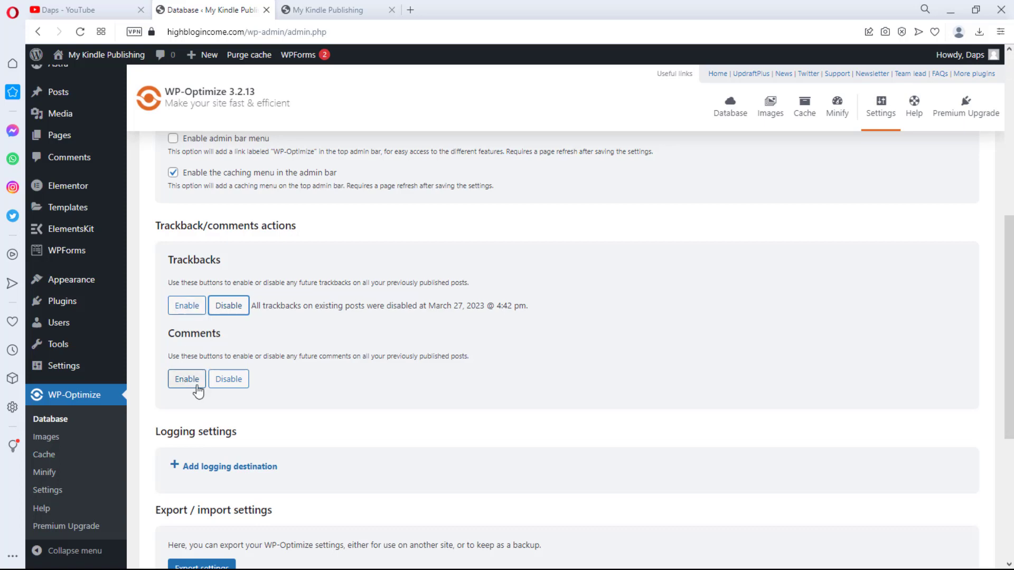
Examine the logging, export/import and wipe settings, and the feature comparison between the free and premium WP-Optimize versions.
{"action": "scroll", "coordinate": [356, 403], "scroll_direction": "down", "scroll_amount": 3}
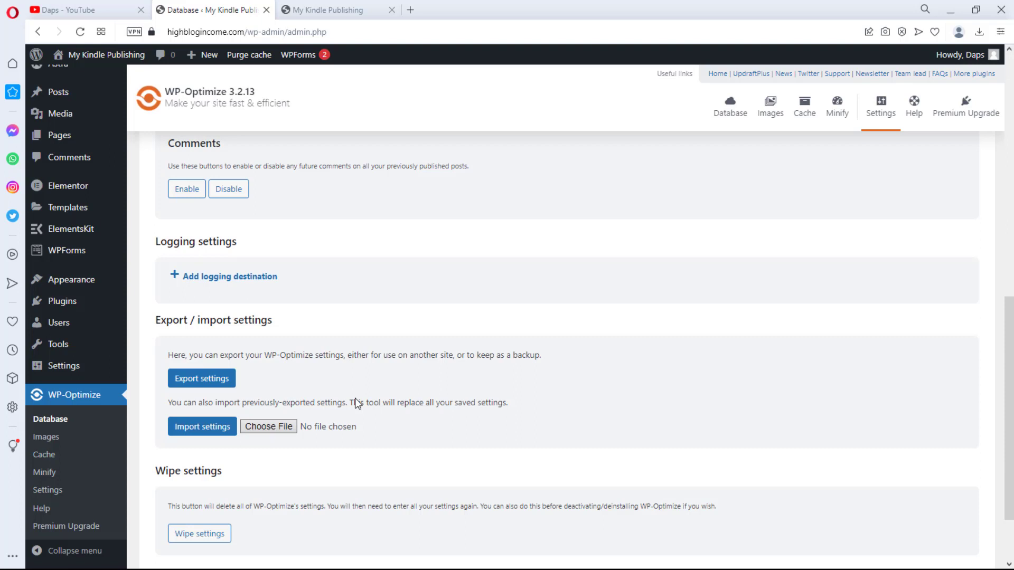
{"action": "scroll", "coordinate": [352, 343], "scroll_direction": "down", "scroll_amount": 2}
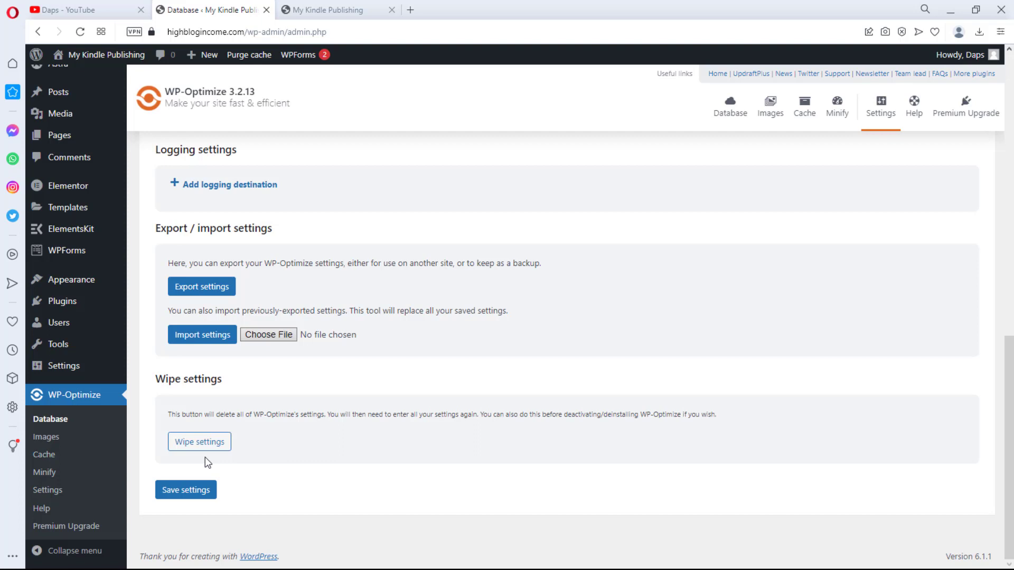
{"action": "scroll", "coordinate": [592, 431], "scroll_direction": "up", "scroll_amount": 5}
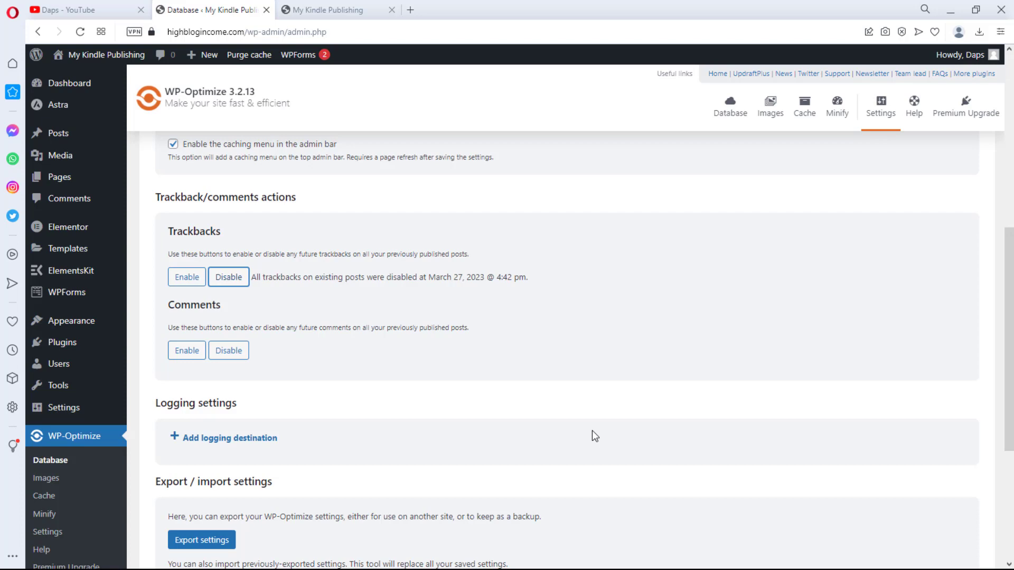
{"action": "left_click", "coordinate": [984, 114]}
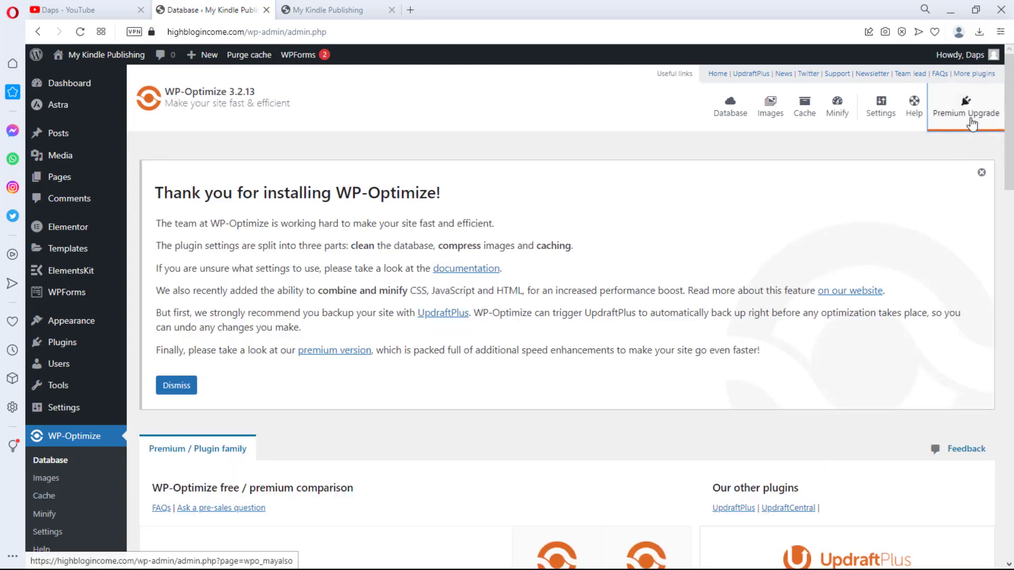
{"action": "scroll", "coordinate": [729, 232], "scroll_direction": "down", "scroll_amount": 6}
{"action": "scroll", "coordinate": [729, 236], "scroll_direction": "down", "scroll_amount": 4}
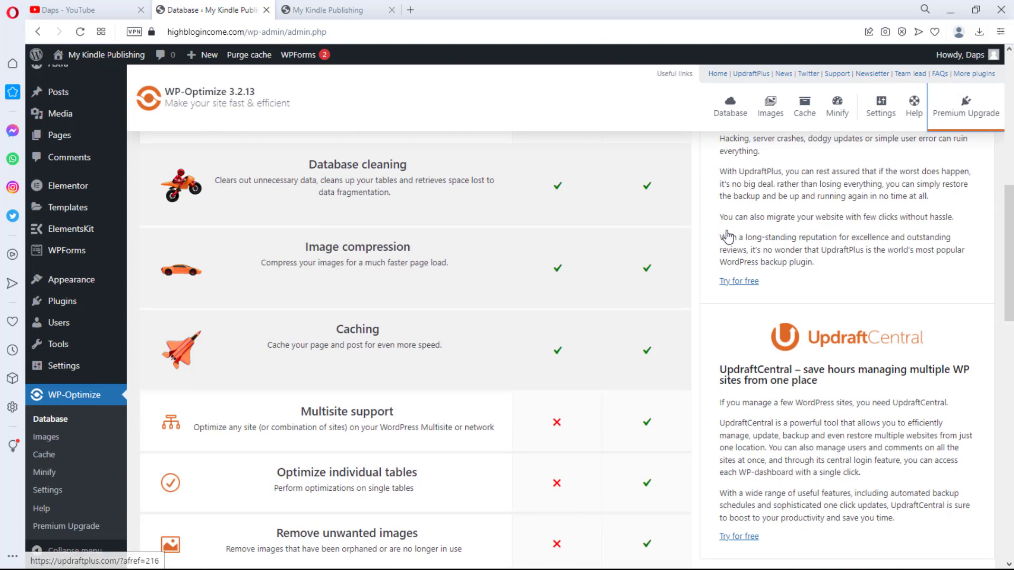
{"action": "scroll", "coordinate": [728, 234], "scroll_direction": "down", "scroll_amount": 1}
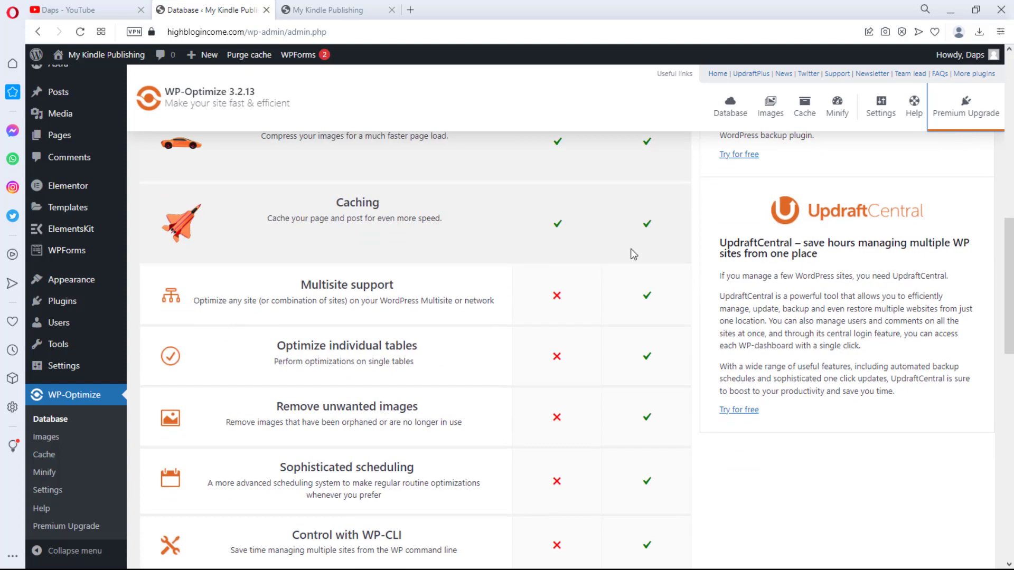
{"action": "scroll", "coordinate": [446, 322], "scroll_direction": "up", "scroll_amount": 8}
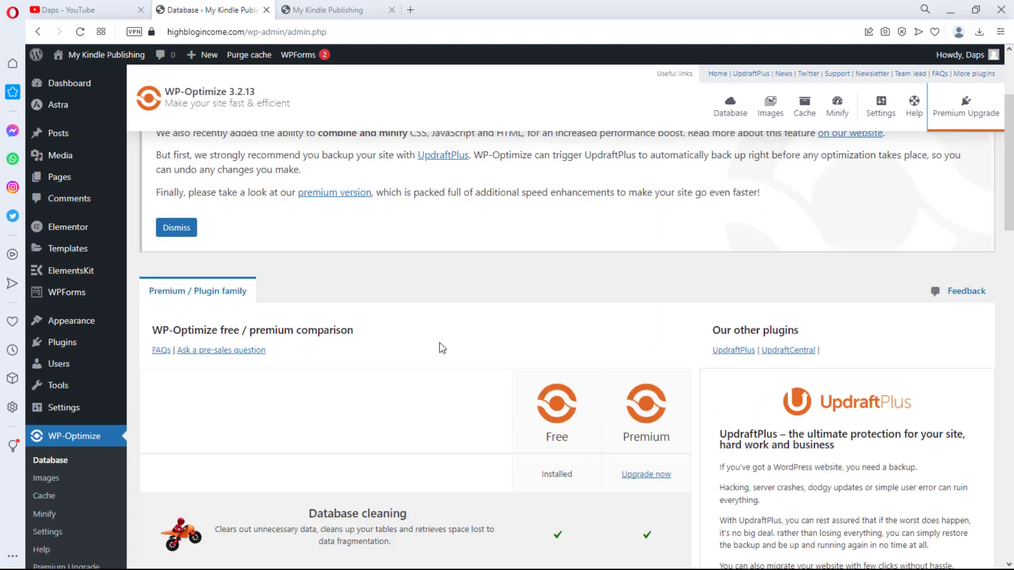